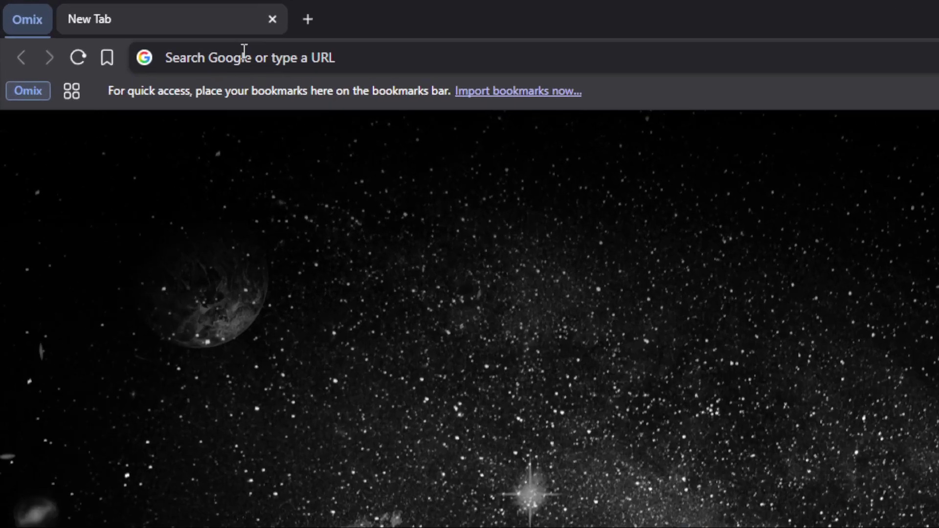
- Go to oracle.com/cloud/free in Brave to load the Oracle Cloud Free Tier page
left_click(250, 54)
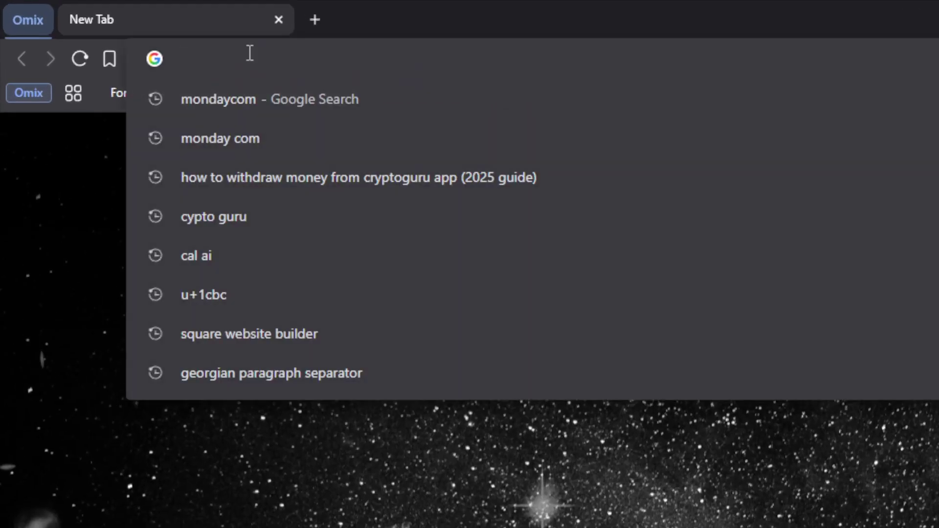
type("oracle")
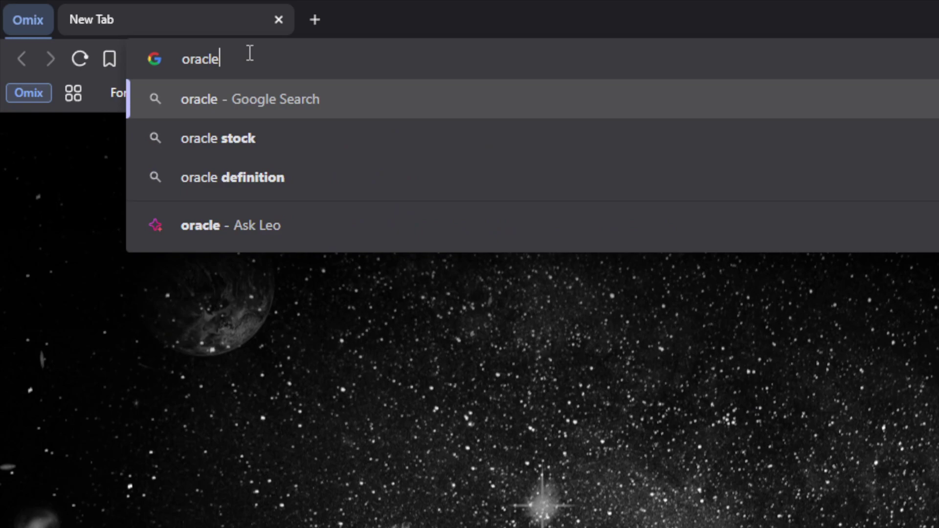
type(".com")
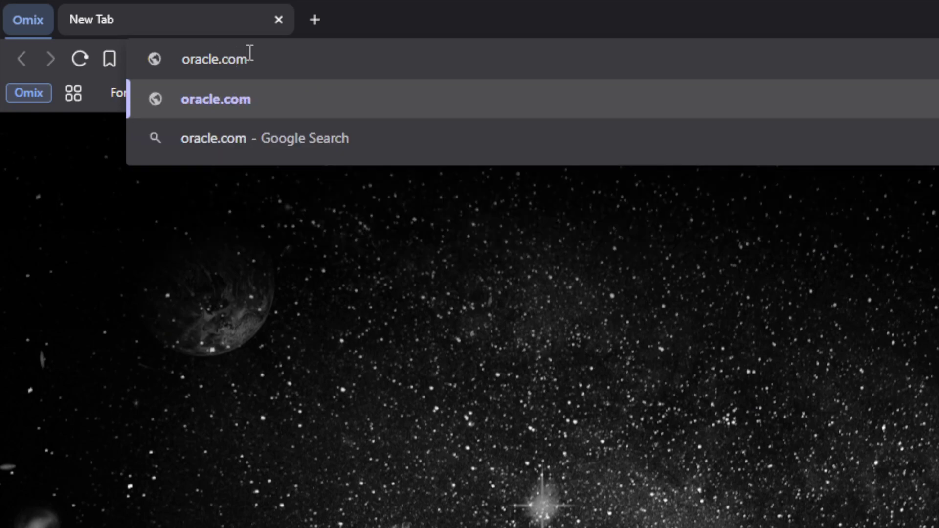
type("/cloud/free")
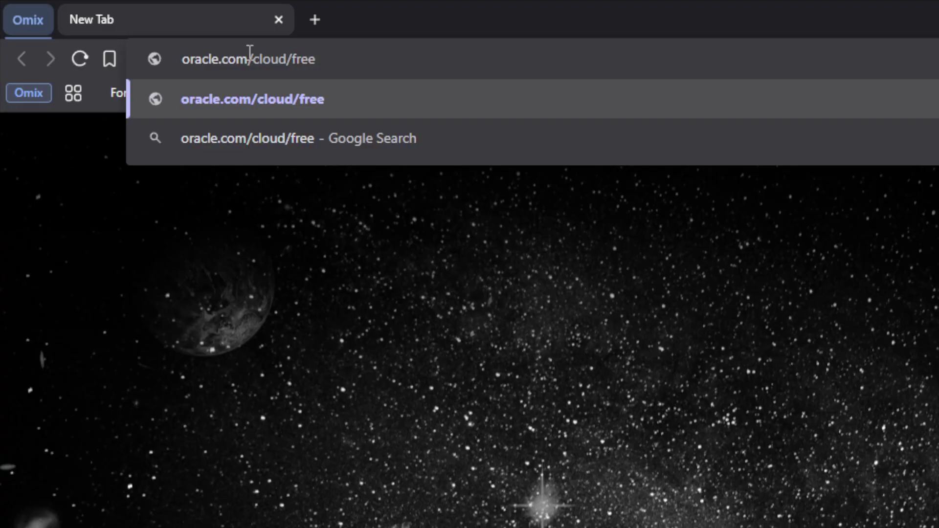
key("Return")
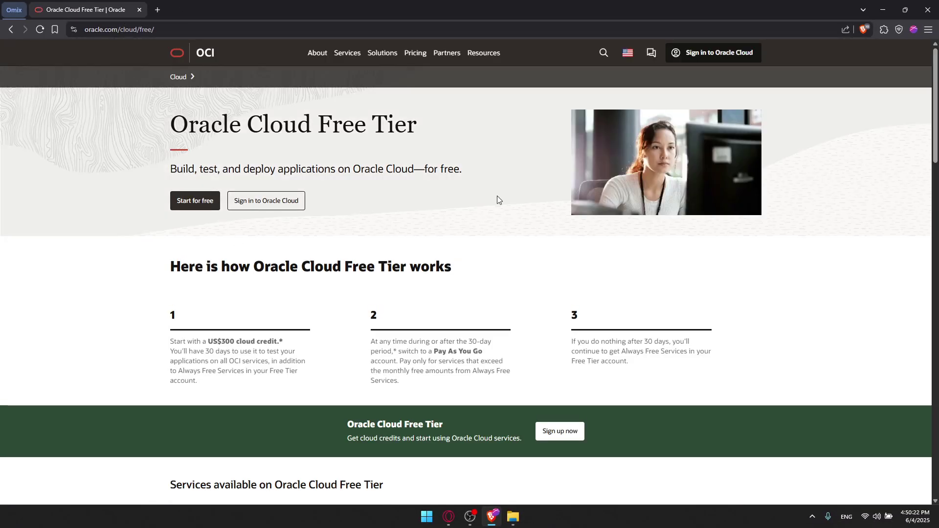
- Dismiss the country-site popup and start the Free Tier signup with Start for free
scroll(238, 152, "down", 1)
scroll(248, 144, "down", 3)
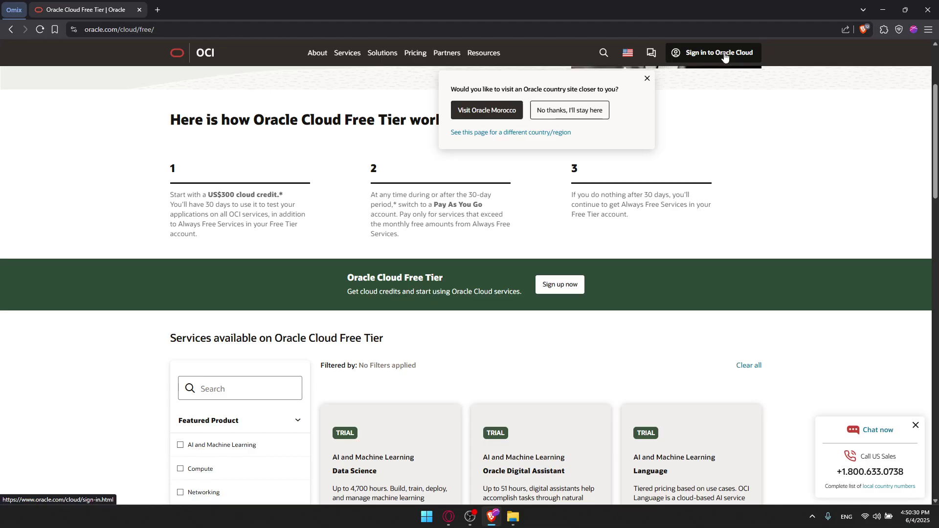
left_click(647, 79)
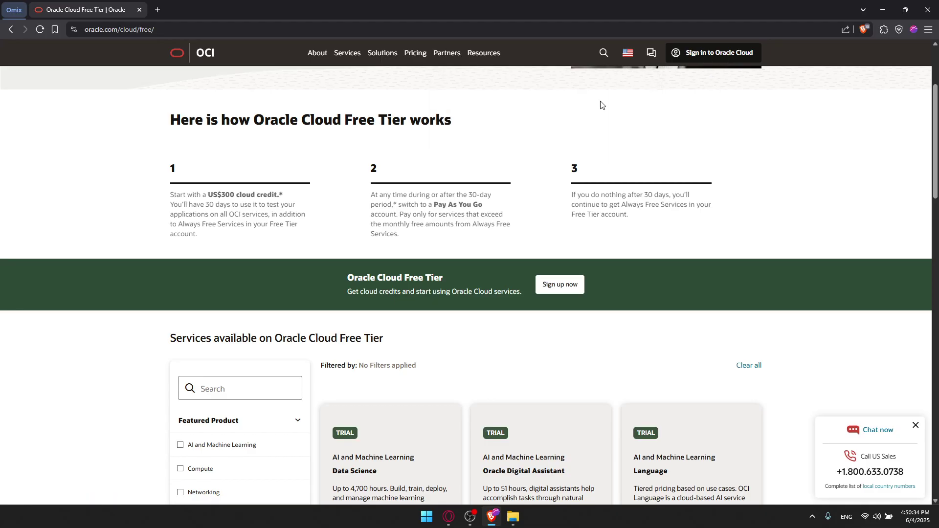
scroll(360, 212, "up", 3)
left_click(199, 206)
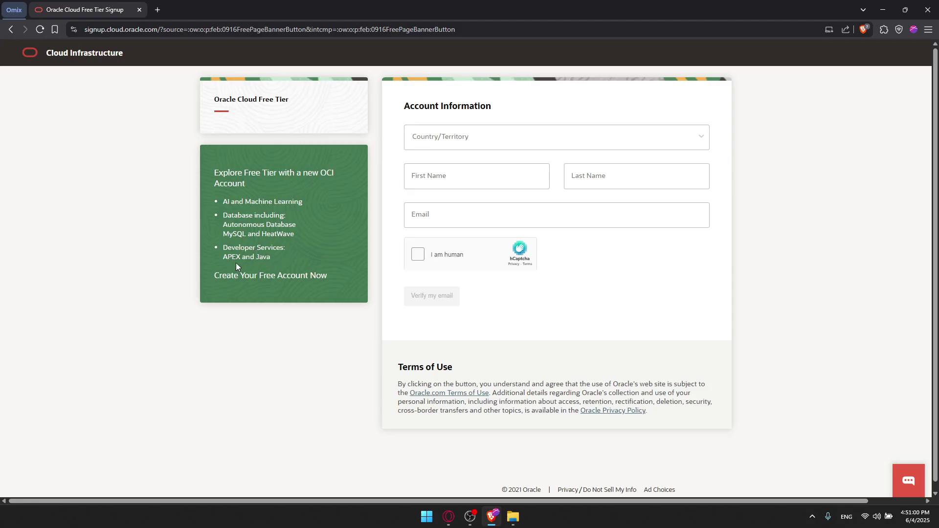
- Set Country/Territory to Morocco
left_click(487, 146)
type("mro")
key("BackSpace")
key("BackSpace")
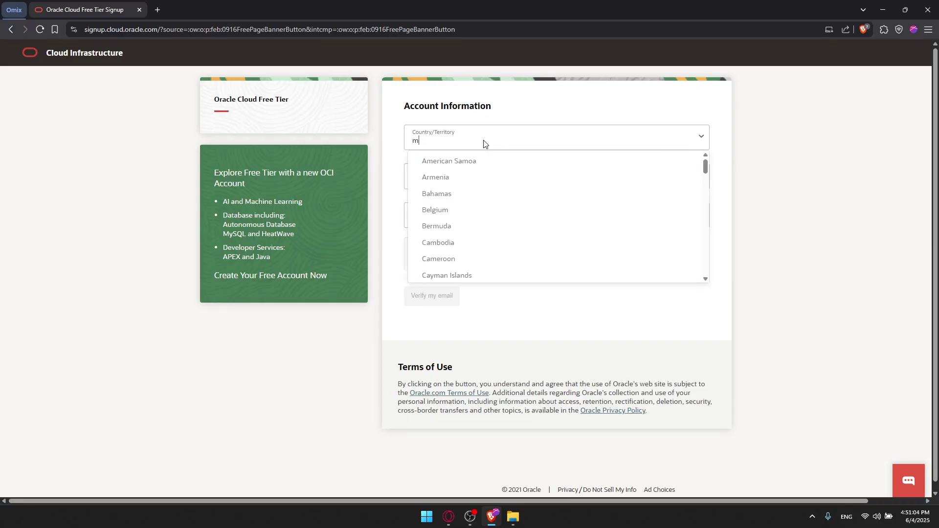
type("oro")
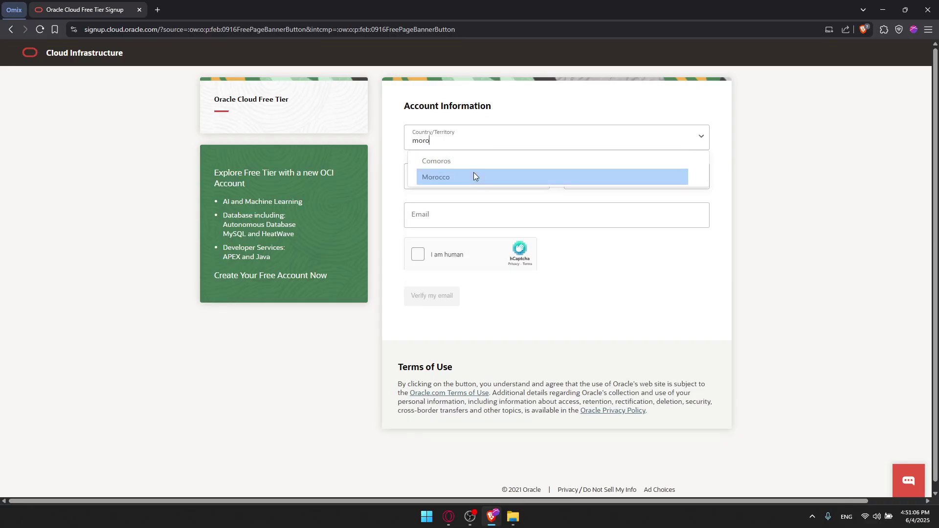
left_click(462, 177)
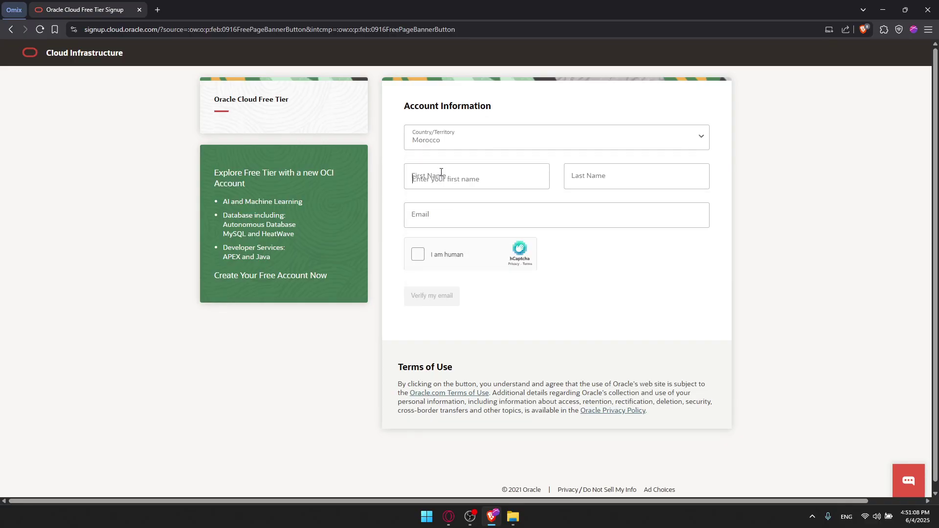
- Enter the user's first and last name and pick their saved email from autofill
left_click(456, 182)
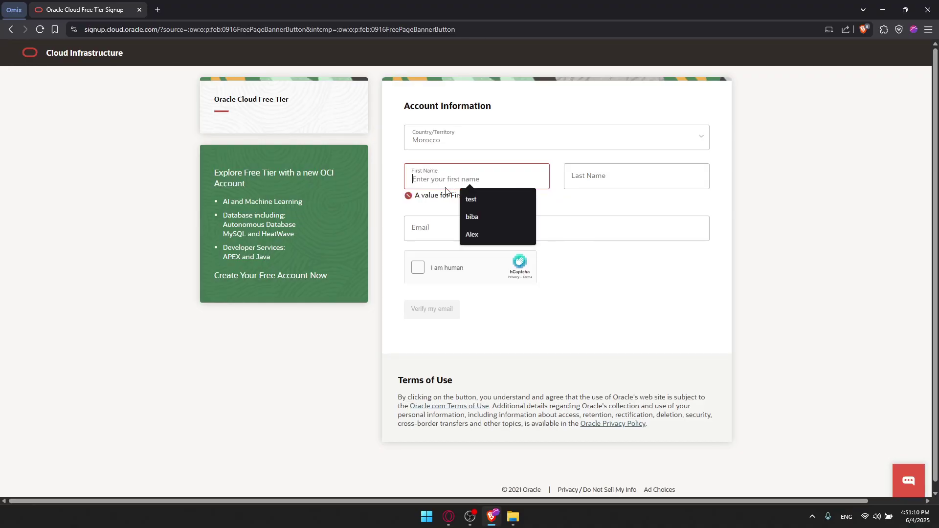
type("MO")
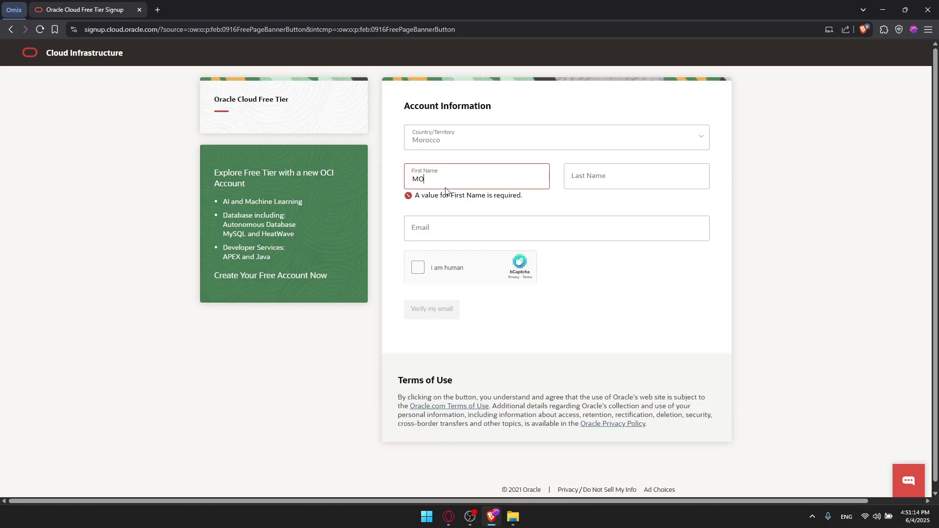
key("BackSpace")
key("BackSpace")
key("Tab")
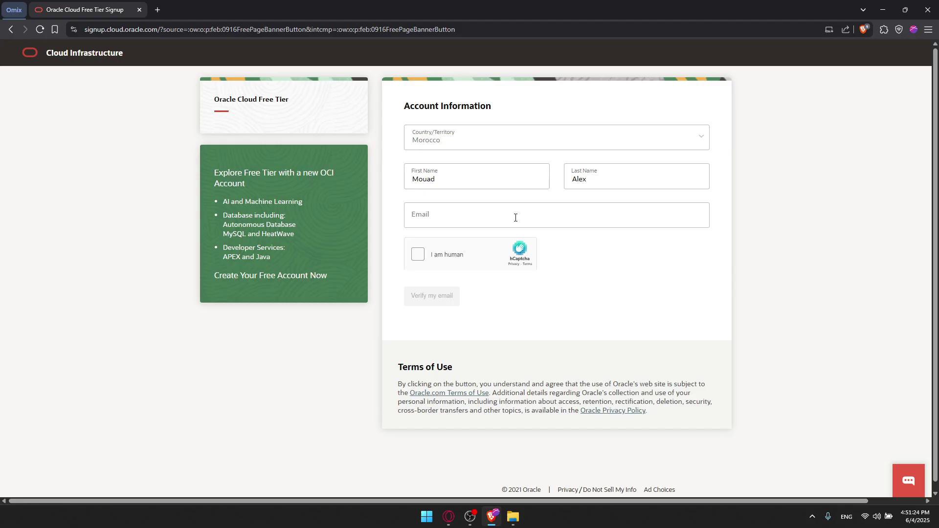
left_click(515, 218)
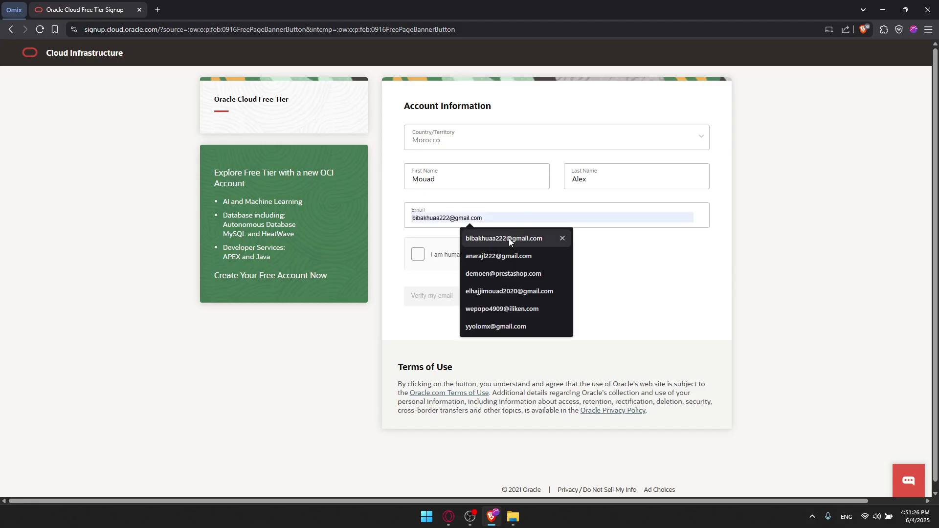
left_click(508, 239)
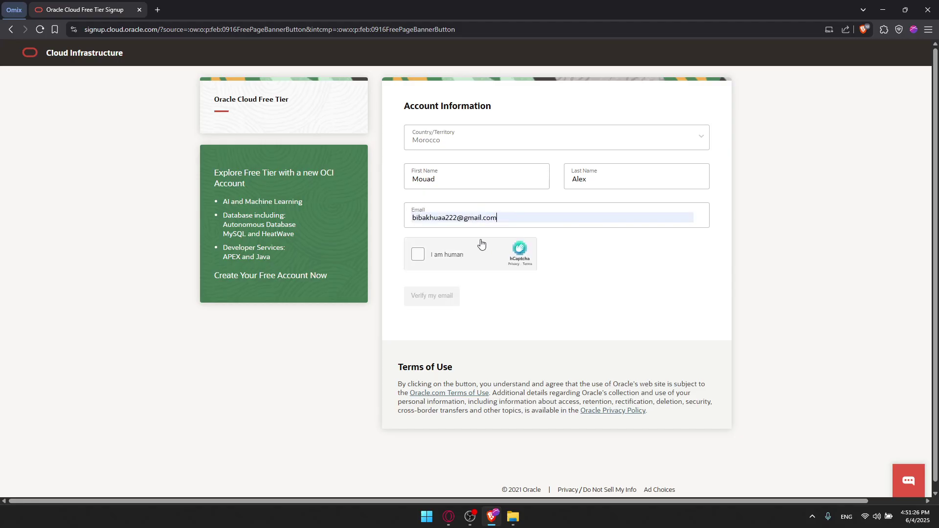
- Tick I am human and select the four dog images on the first hCaptcha page
left_click(417, 258)
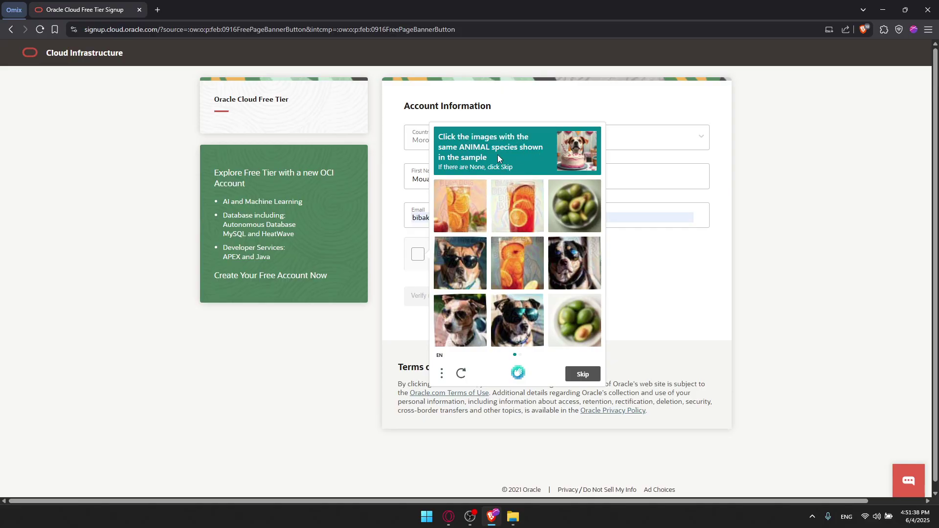
left_click(464, 267)
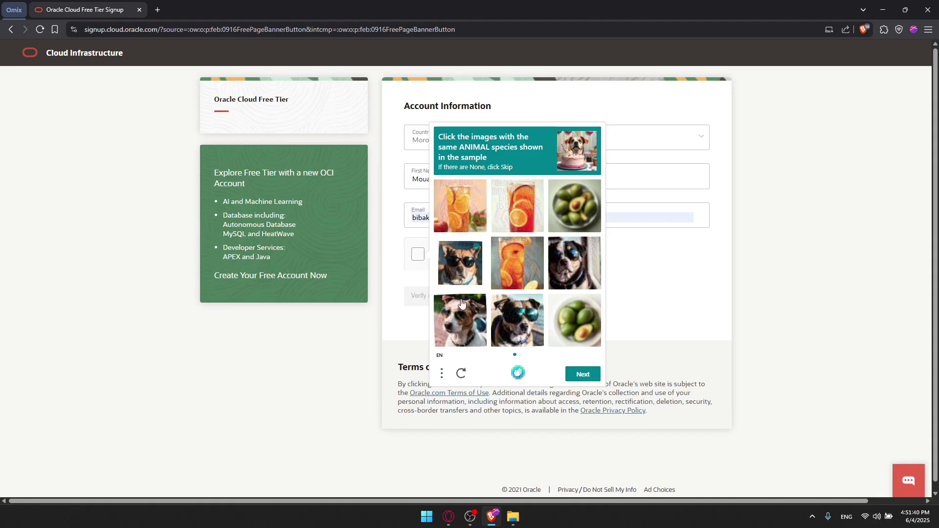
left_click(461, 304)
left_click(532, 328)
left_click(573, 274)
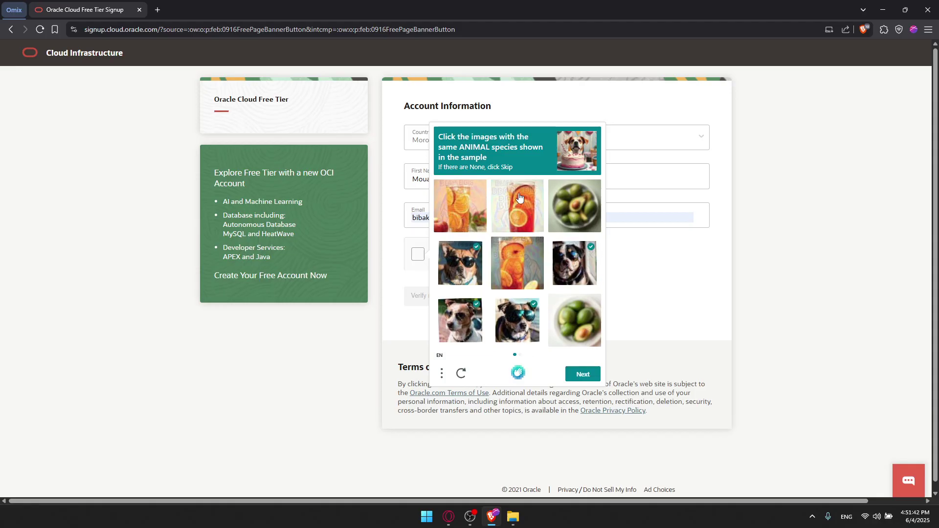
left_click(583, 373)
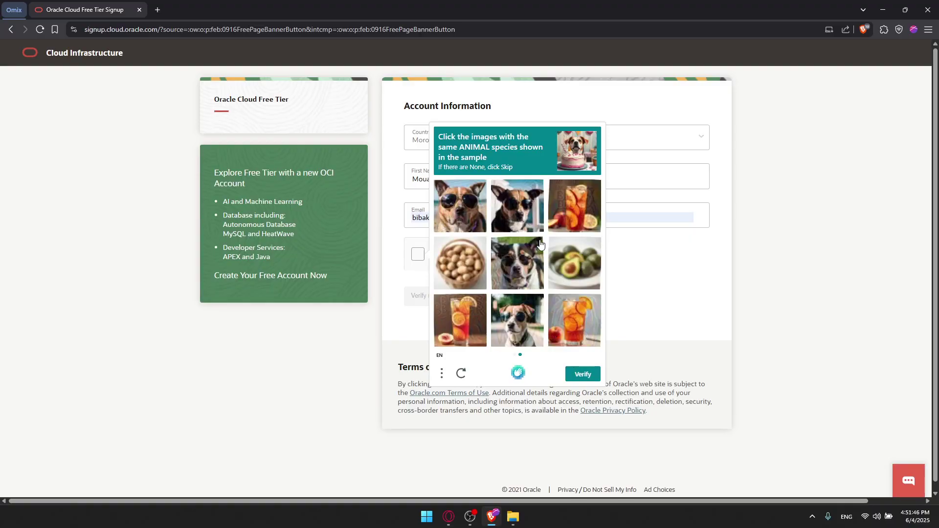
- Select the dog images on the second captcha page, verify, and request the email verification link
left_click(464, 213)
left_click(515, 216)
left_click(518, 255)
left_click(518, 337)
left_click(578, 374)
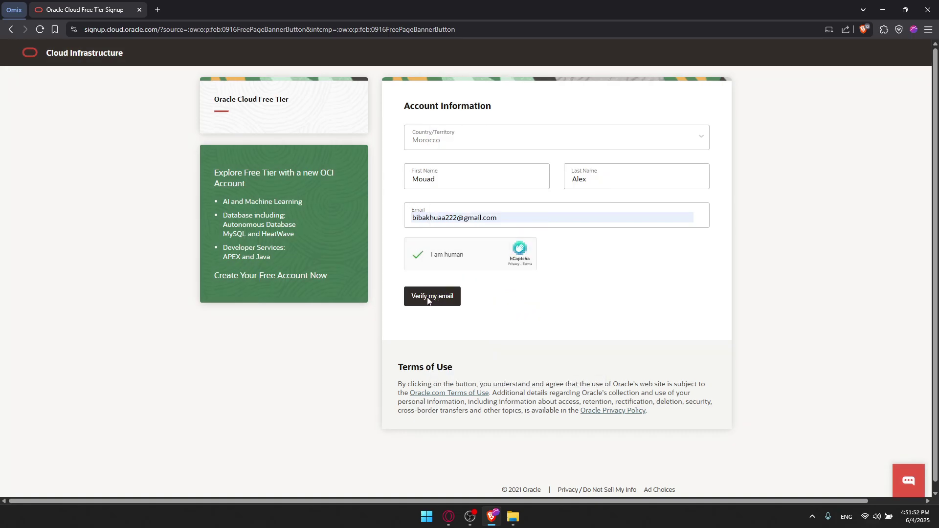
left_click(428, 300)
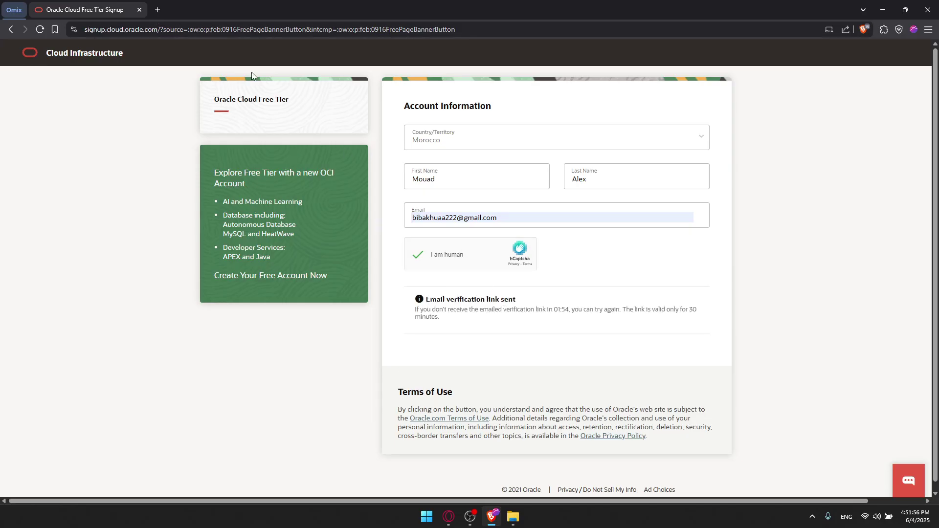
- Open Gmail in a new tab and follow the Verify email link in Oracle's message
left_click(161, 10)
type("gmail")
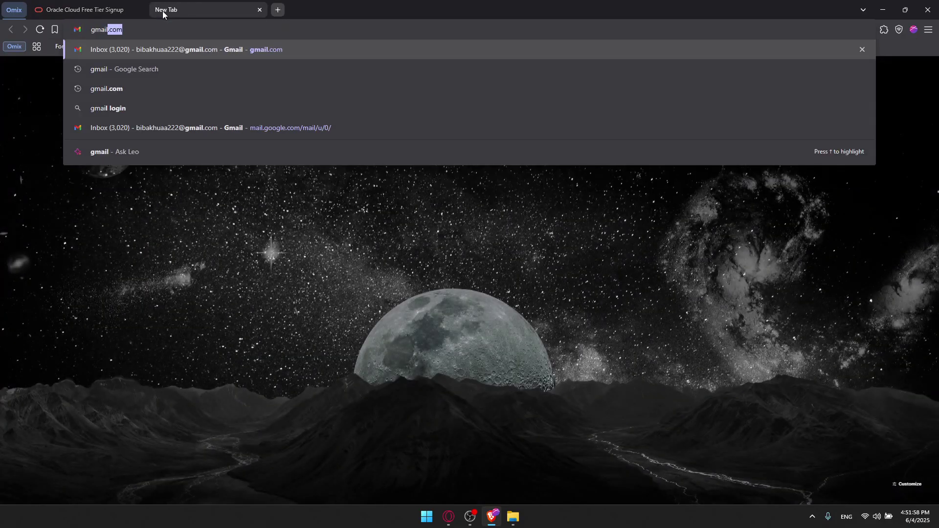
key("Return")
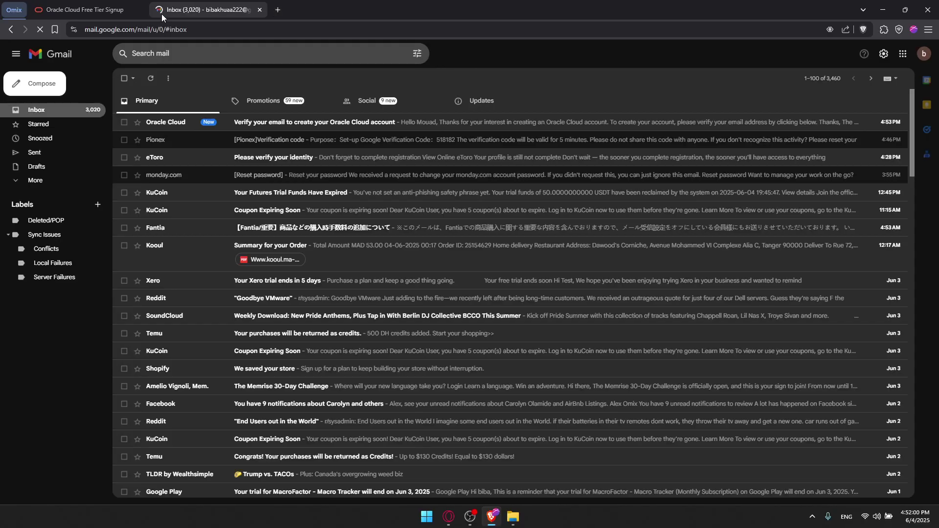
left_click(270, 122)
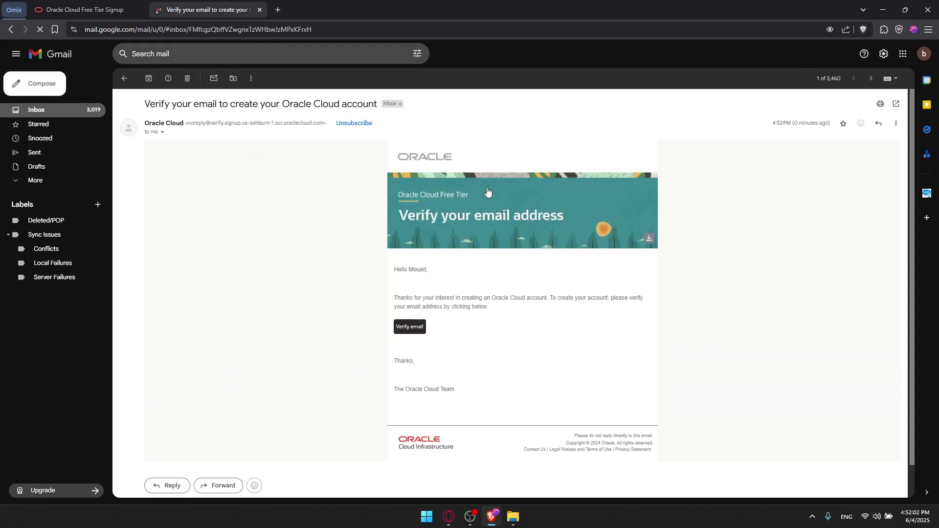
scroll(465, 240, "down", 1)
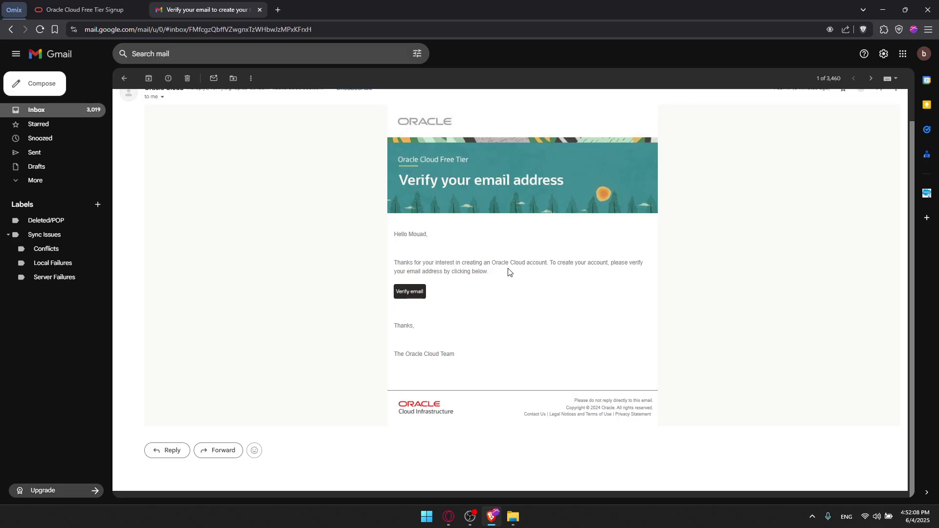
left_click(407, 293)
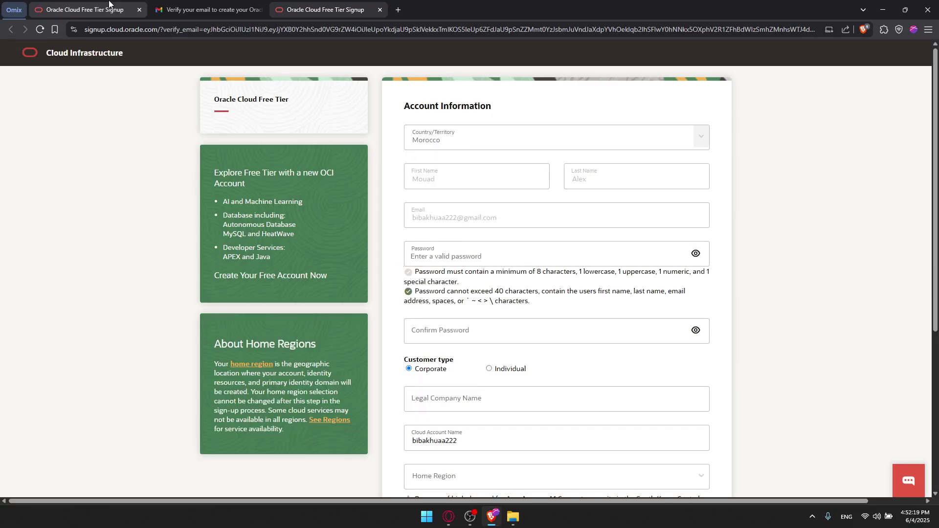
- Close the leftover signup and Gmail tabs, keeping the verified signup form
left_click(83, 9)
left_click(139, 10)
left_click(139, 10)
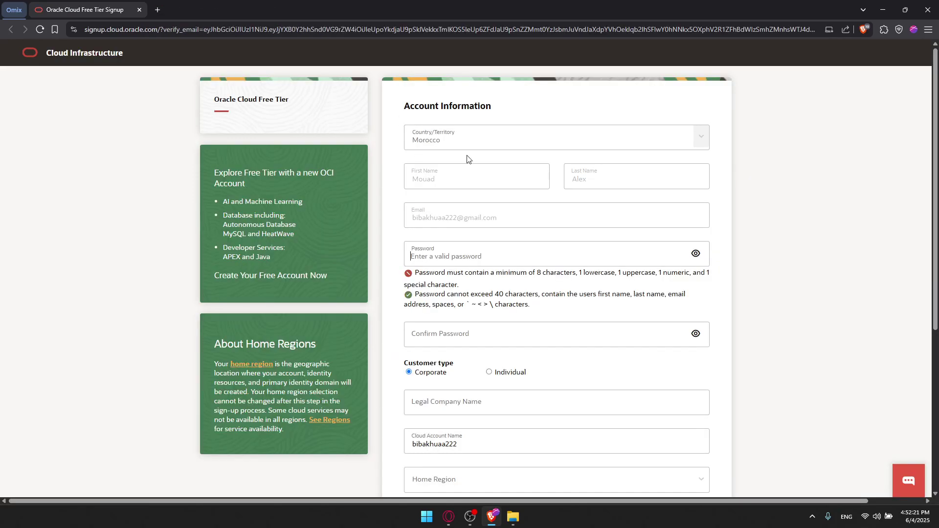
scroll(467, 195, "down", 1)
- Enter a strong password and retype it in Confirm Password until they match
left_click(473, 198)
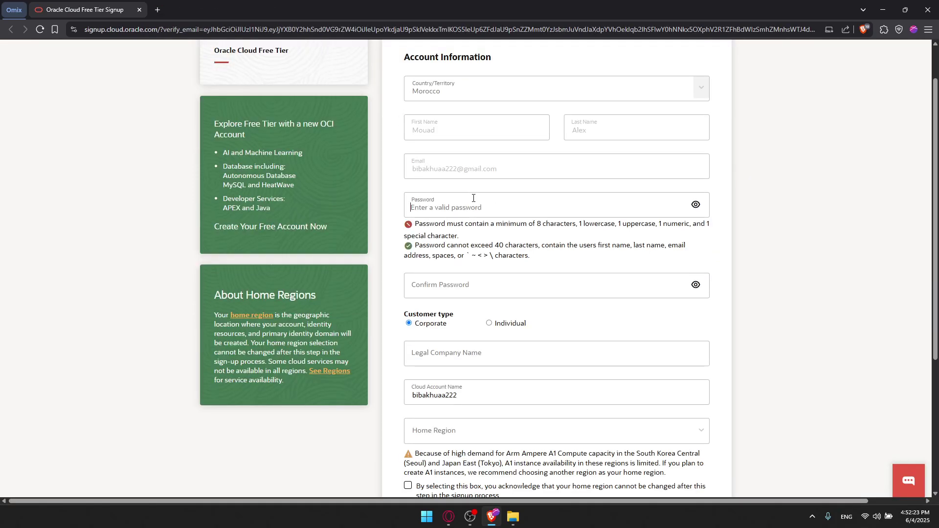
type("••")
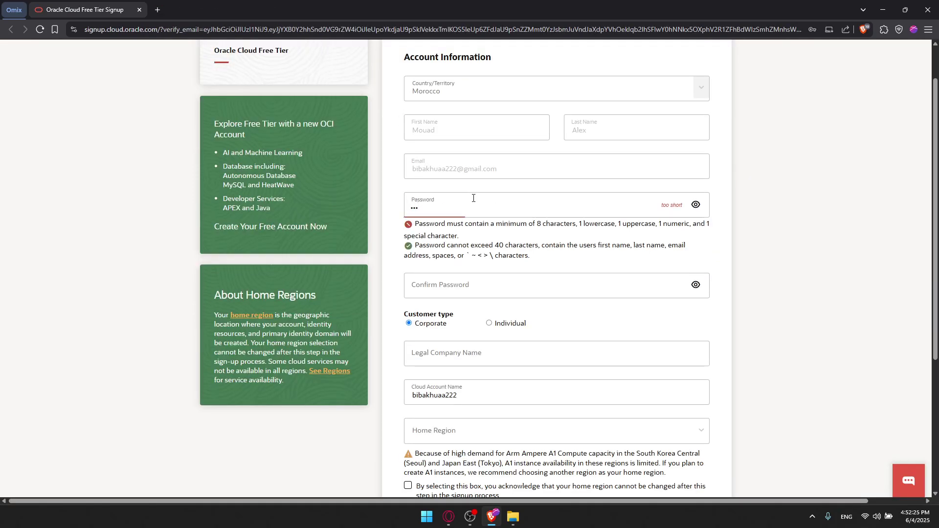
key("BackSpace")
type("••••••")
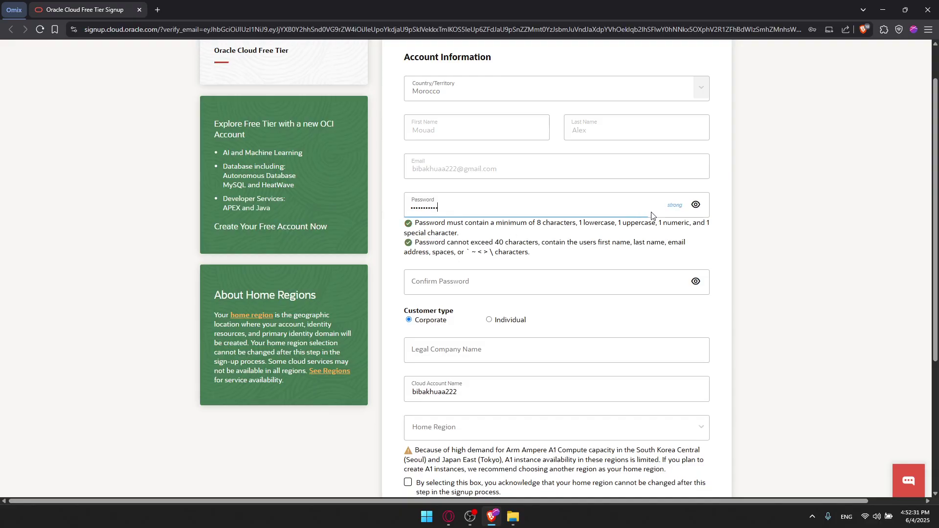
key("BackSpace")
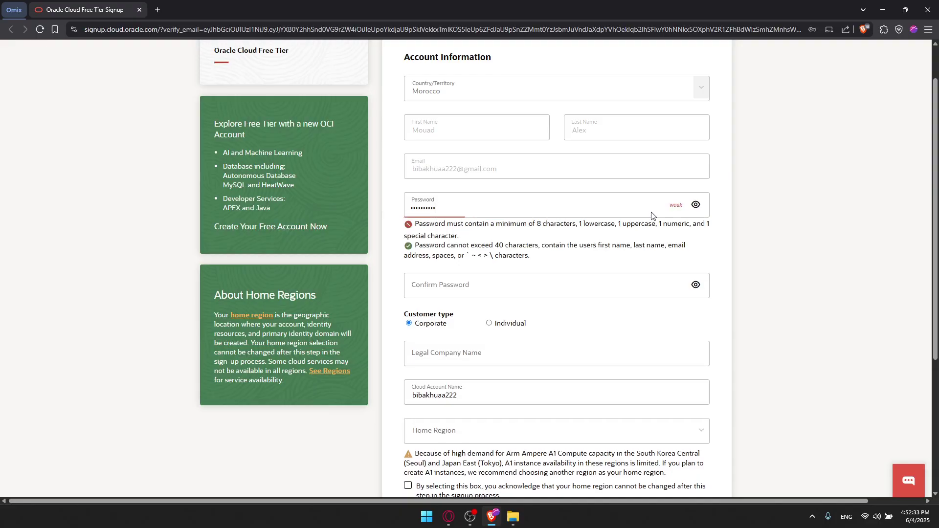
type("•••••••••••••••••••••••••")
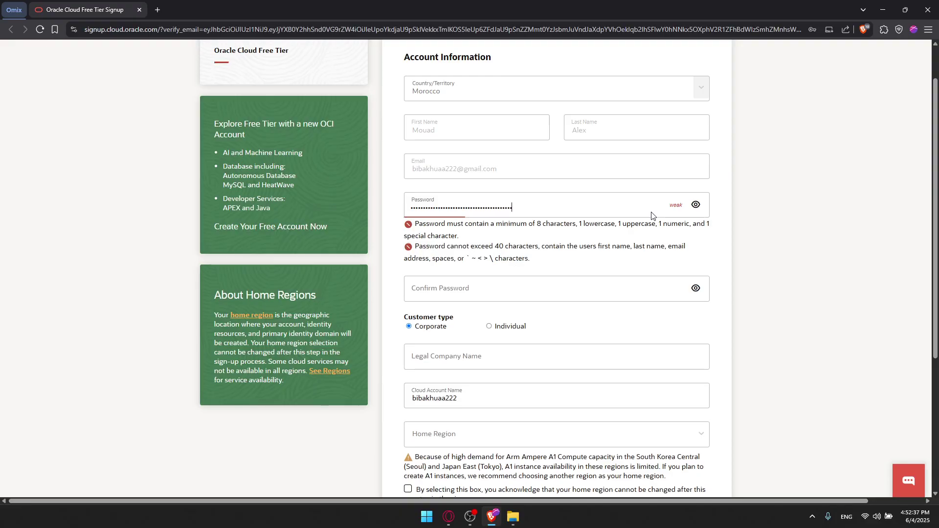
key("ctrl+a")
key("BackSpace")
type("••••••••")
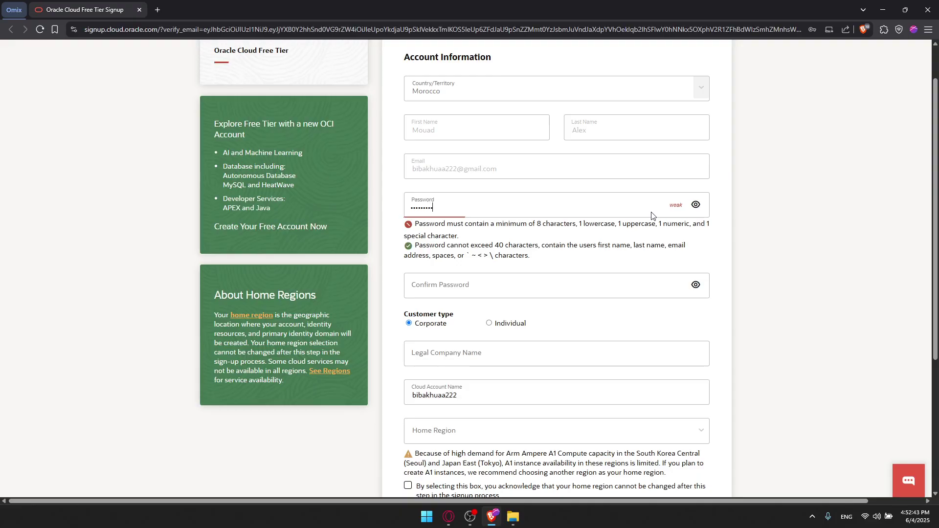
type("•••")
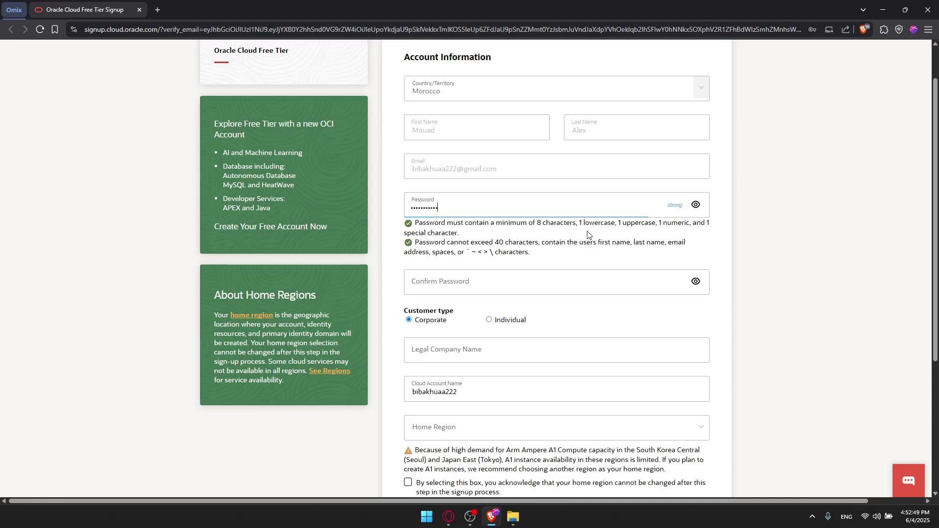
left_click(445, 288)
type("•••••")
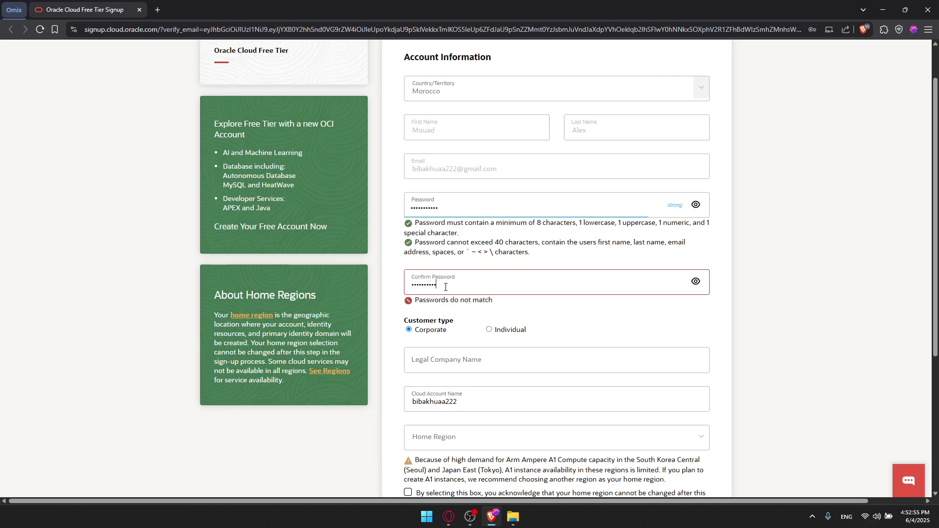
type("•")
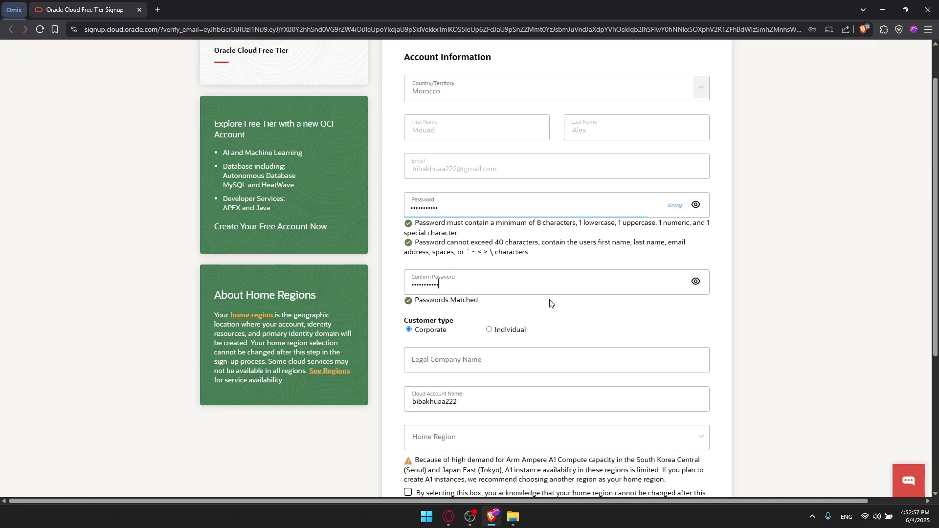
scroll(528, 307, "down", 1)
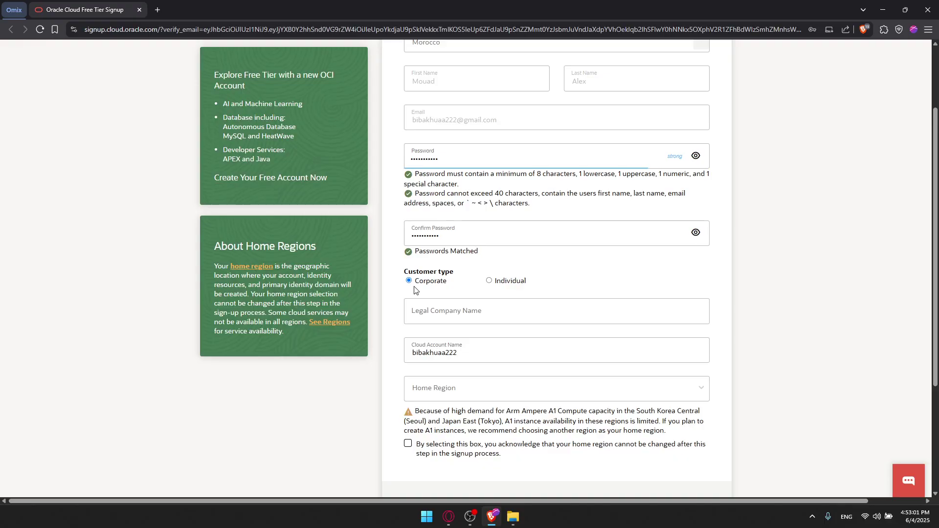
- Choose Individual as customer type and replace the Cloud Account Name with omixx
left_click(488, 281)
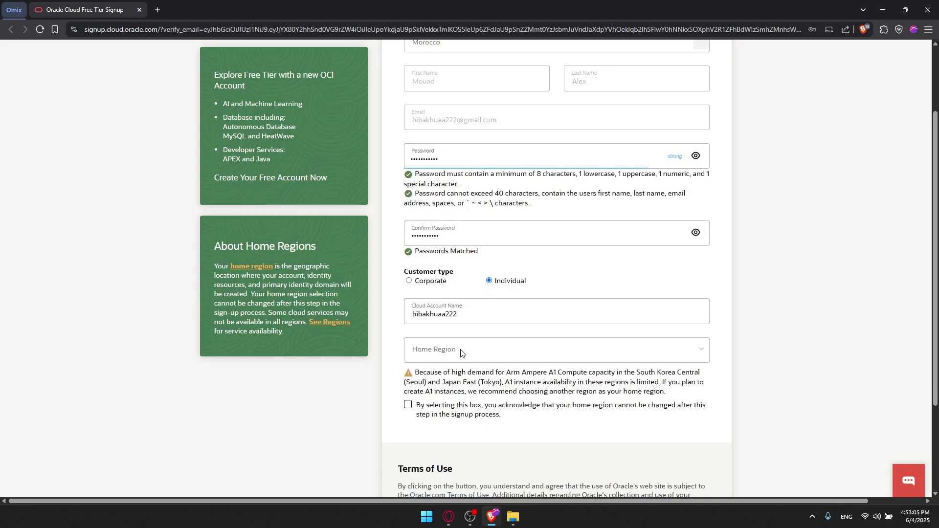
left_click_drag(460, 309, 372, 319)
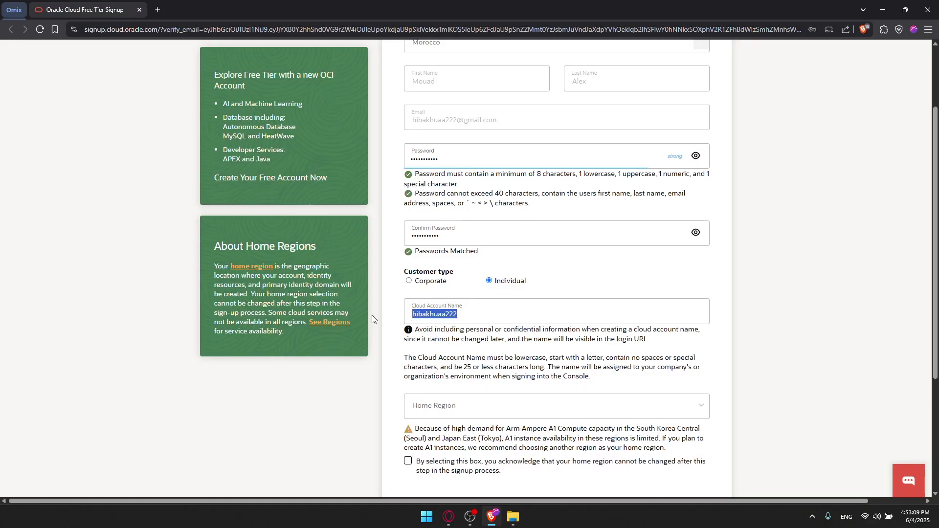
type("omix")
key("BackSpace")
key("BackSpace")
key("BackSpace")
type("omixx")
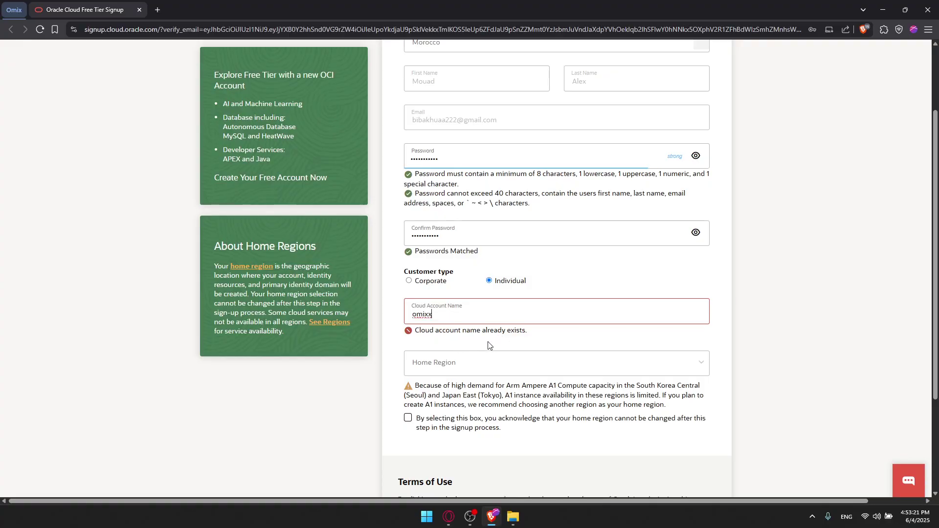
scroll(467, 349, "down", 1)
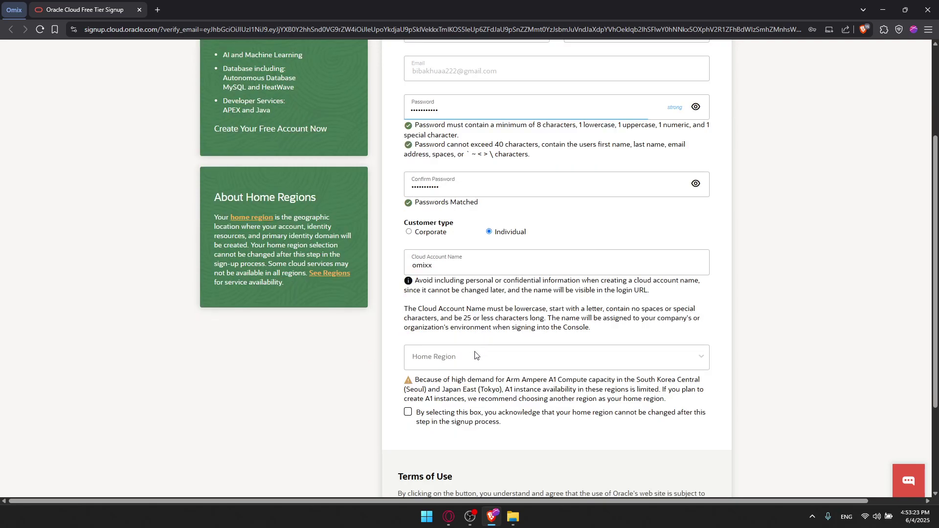
left_click(464, 361)
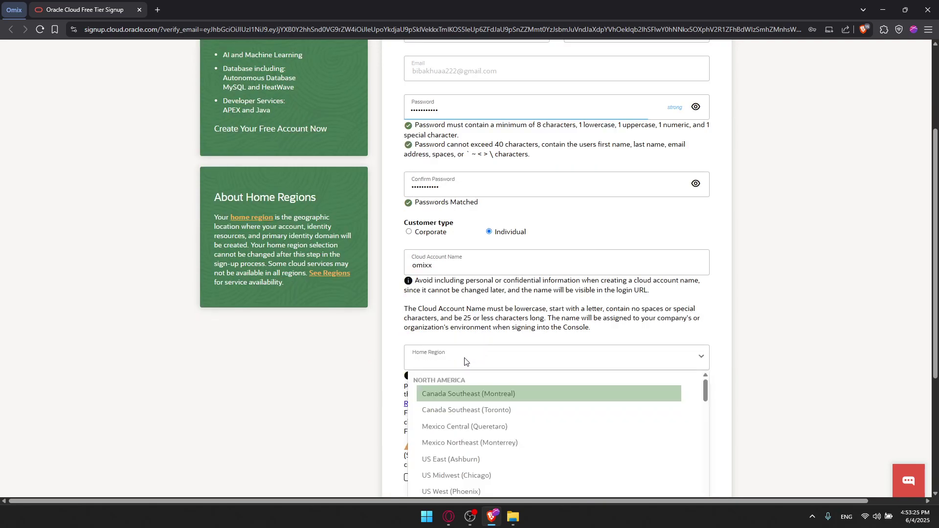
- Search the Home Region list with 'spai' and select Spain Central (Madrid)
type("us")
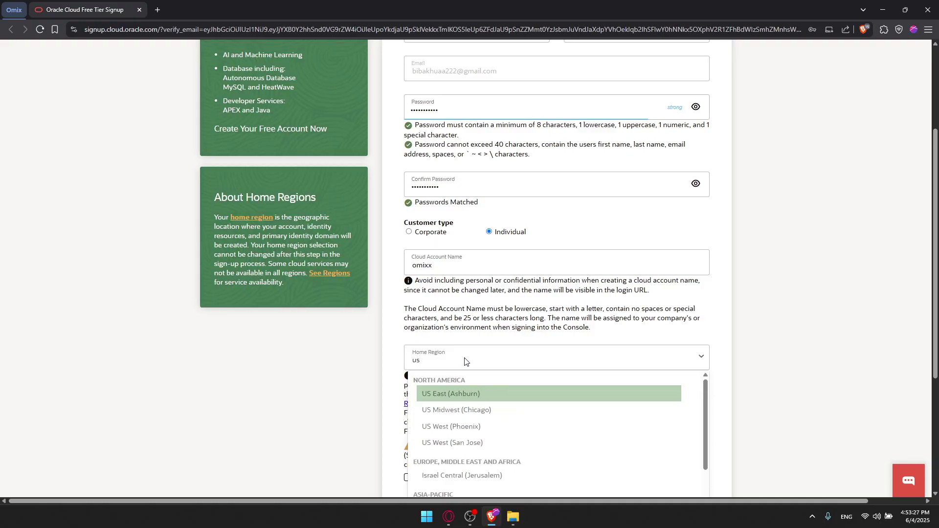
key("BackSpace")
key("BackSpace")
type("moro")
key("BackSpace")
key("BackSpace")
key("BackSpace")
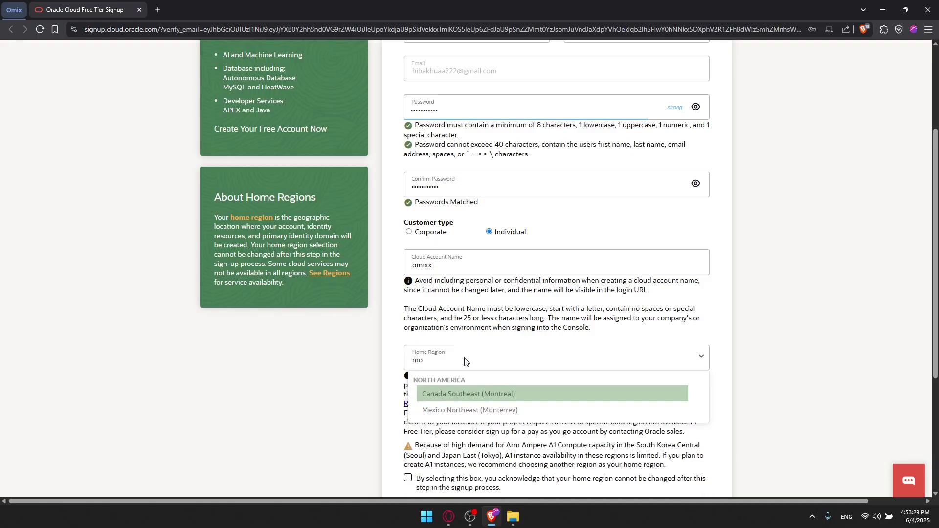
type("or")
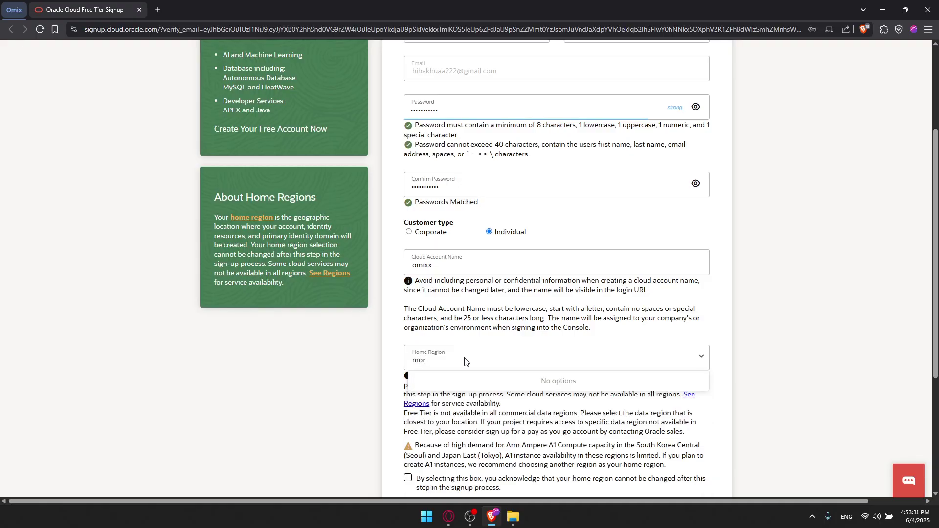
key("BackSpace")
key("BackSpace")
key("BackSpace")
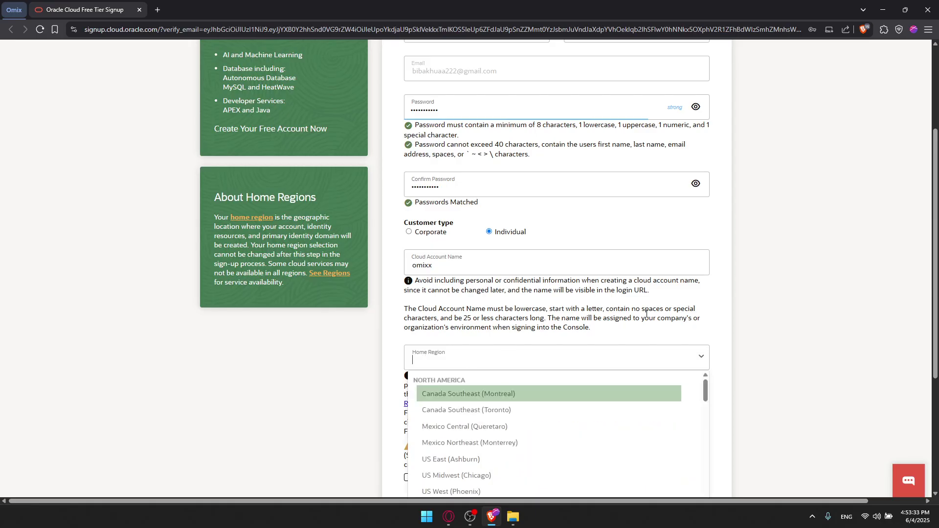
scroll(736, 333, "down", 2)
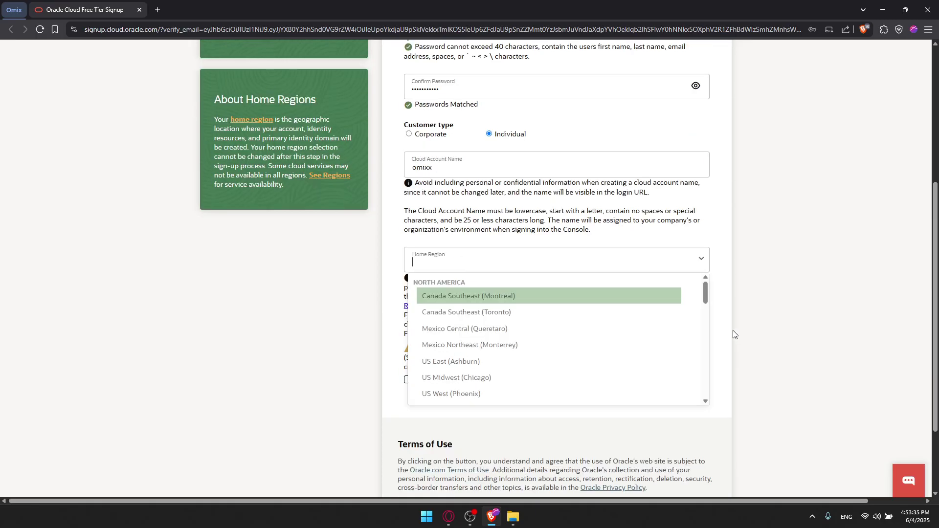
type("euro")
key("BackSpace")
key("BackSpace")
key("BackSpace")
key("BackSpace")
type("fre")
key("BackSpace")
key("BackSpace")
key("BackSpace")
scroll(628, 341, "down", 6)
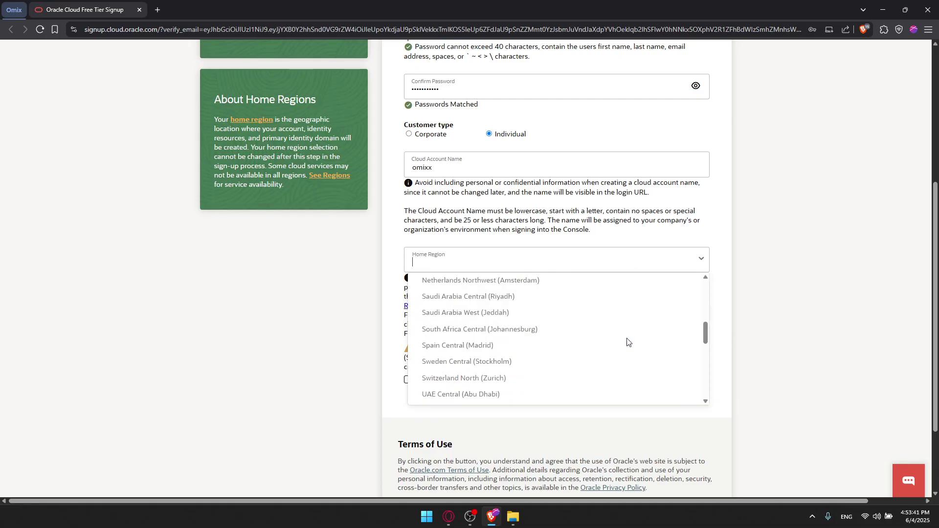
mouse_move(705, 330)
left_mouse_down()
mouse_move(710, 347)
mouse_move(708, 330)
left_mouse_up()
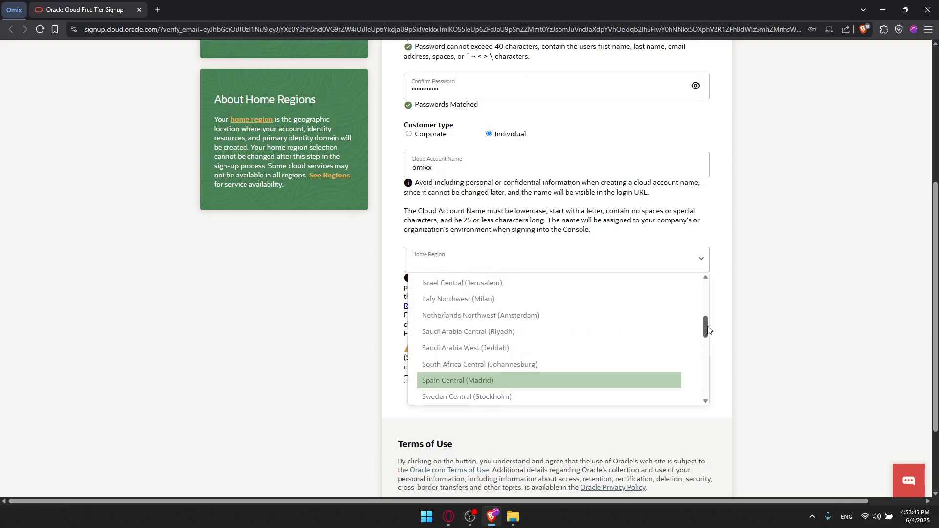
type("spai")
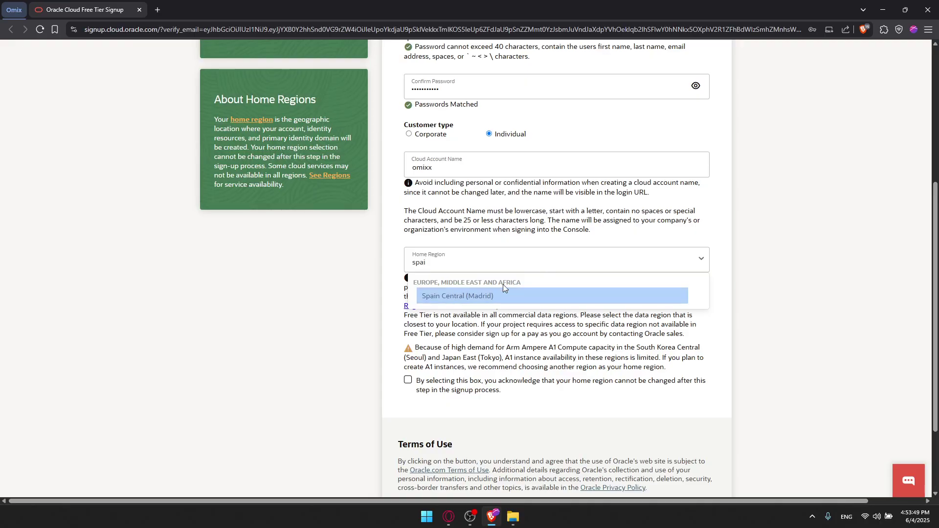
left_click(474, 295)
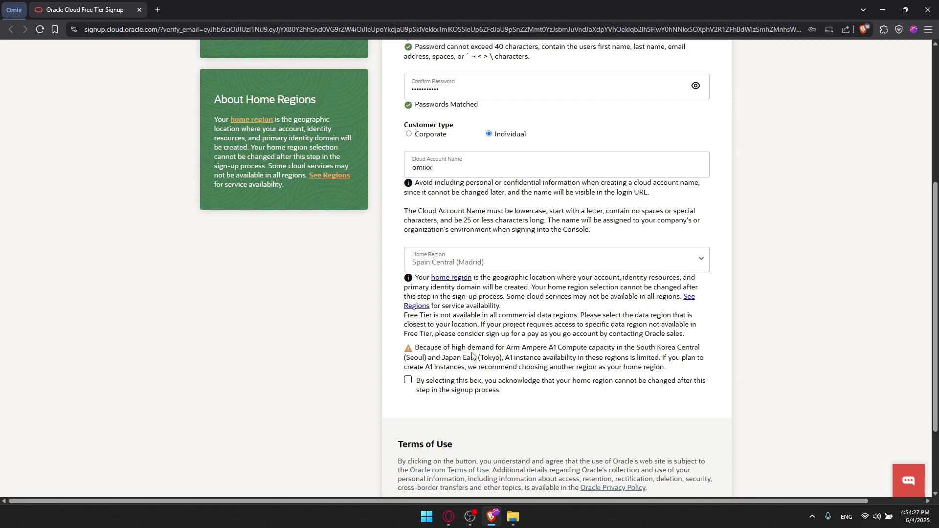
- Acknowledge the home region is permanent and continue to Address Information
scroll(592, 337, "down", 1)
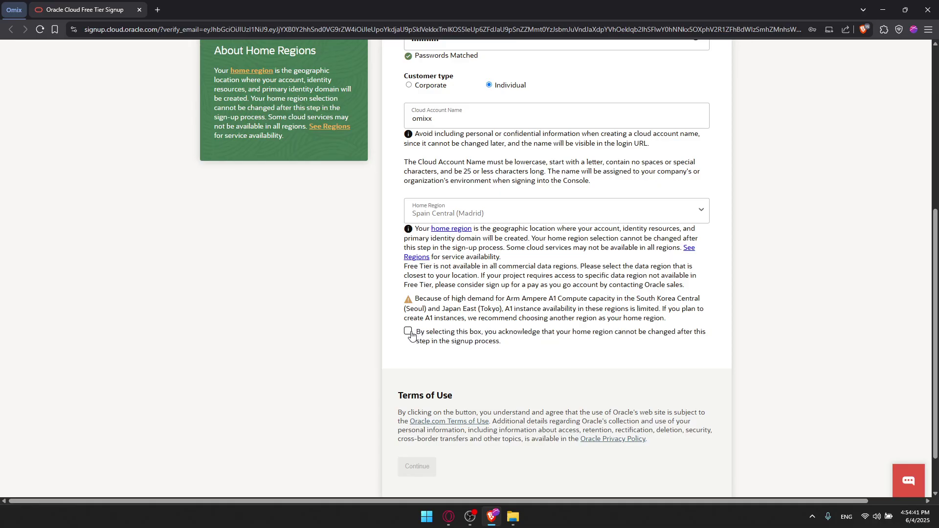
left_click(499, 341)
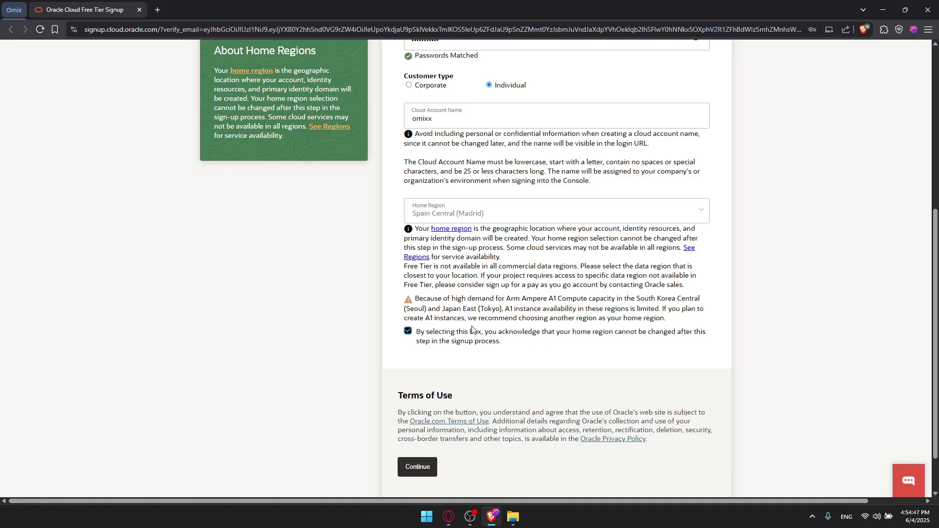
scroll(472, 330, "up", 6)
scroll(473, 330, "down", 8)
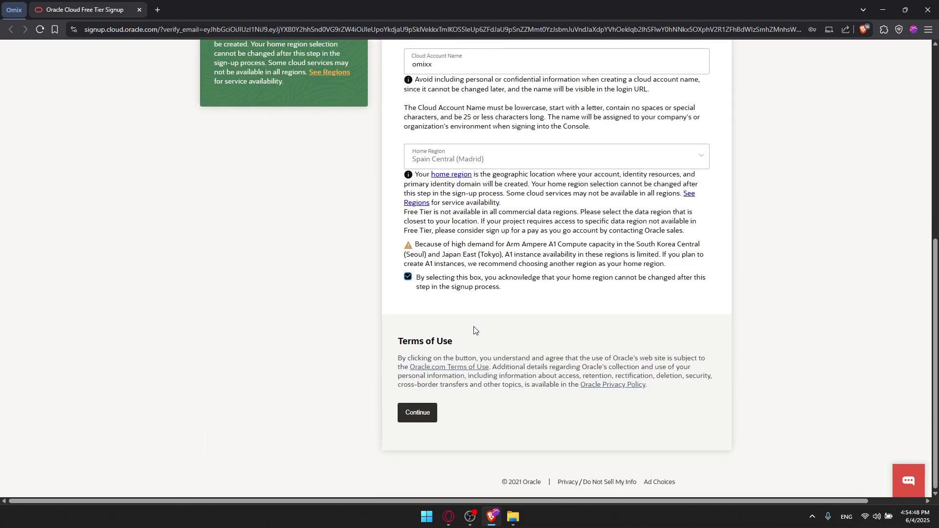
left_click(421, 413)
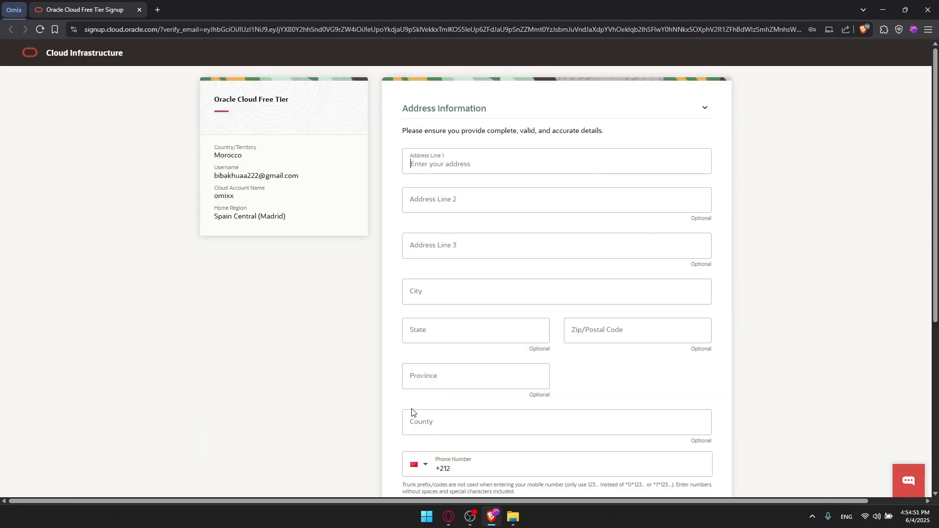
- Enter the street address in Address Line 1 and Tangier as the city
scroll(406, 354, "down", 5)
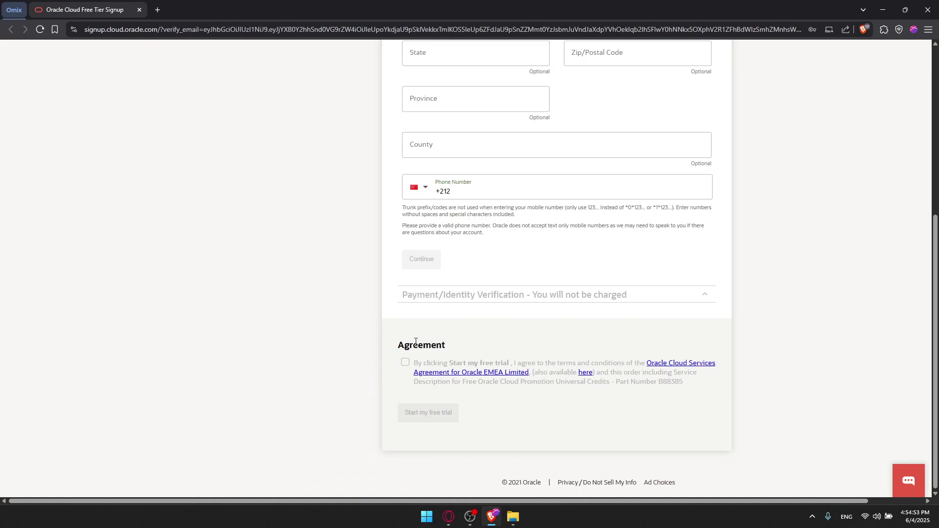
scroll(484, 325, "up", 6)
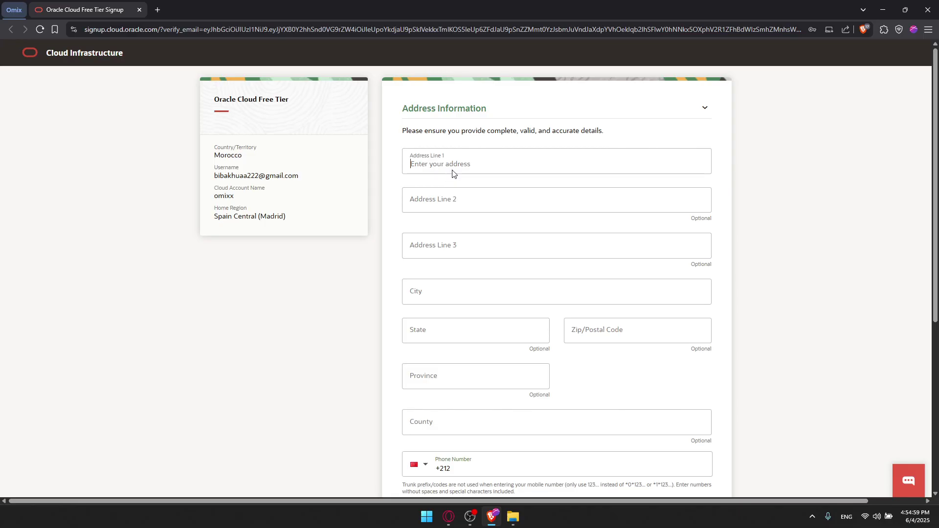
key("BackSpace")
key("BackSpace")
key("BackSpace")
key("BackSpace")
key("BackSpace")
key("BackSpace")
key("BackSpace")
left_click(437, 294)
type("Tangueier")
- Enter the mobile phone number after the +212 country code
scroll(535, 385, "down", 1)
scroll(535, 385, "down", 1)
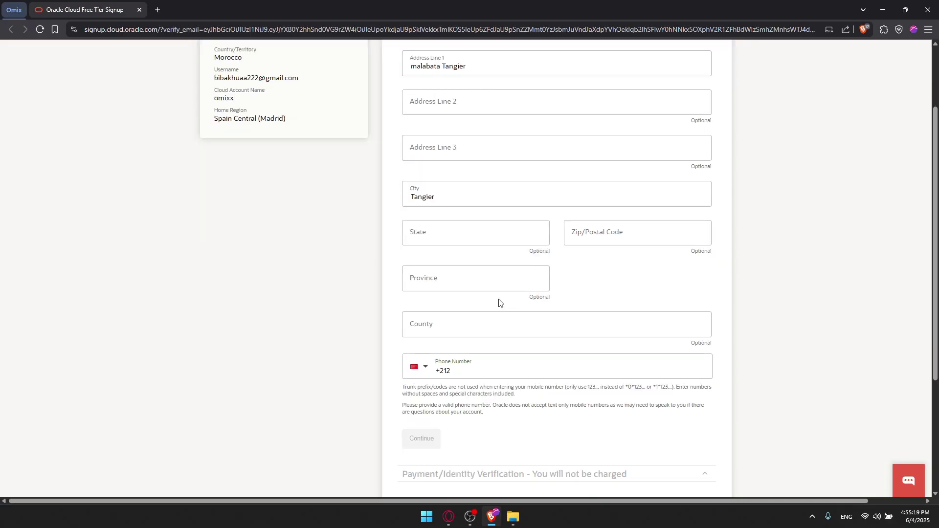
scroll(493, 330, "down", 1)
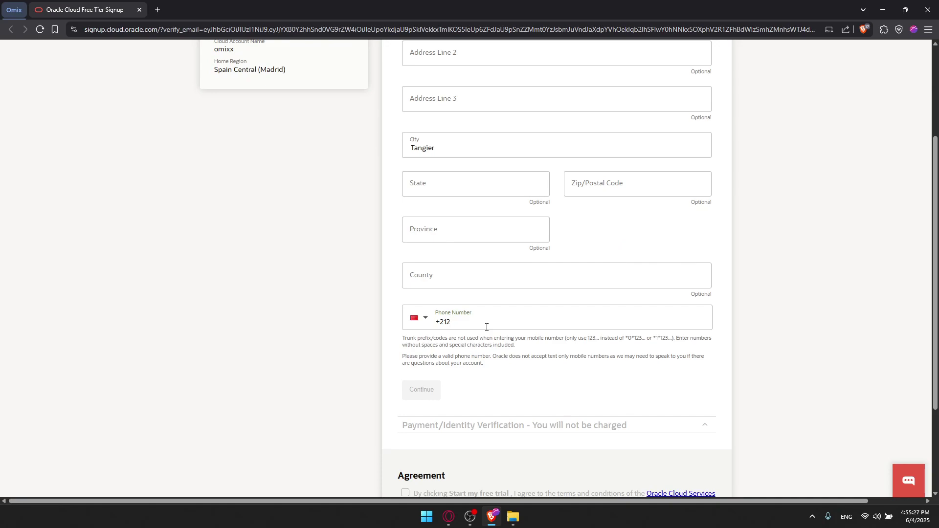
key("BackSpace")
key("BackSpace")
type("21")
key("BackSpace")
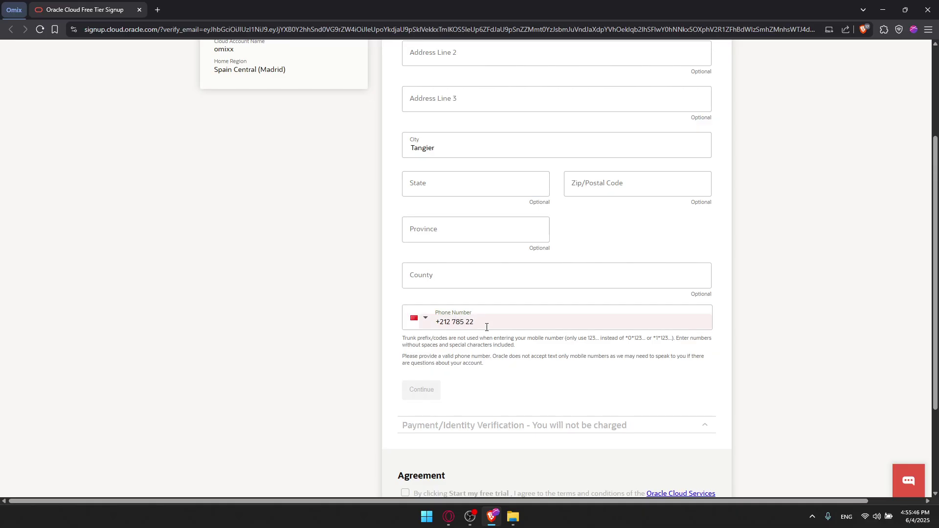
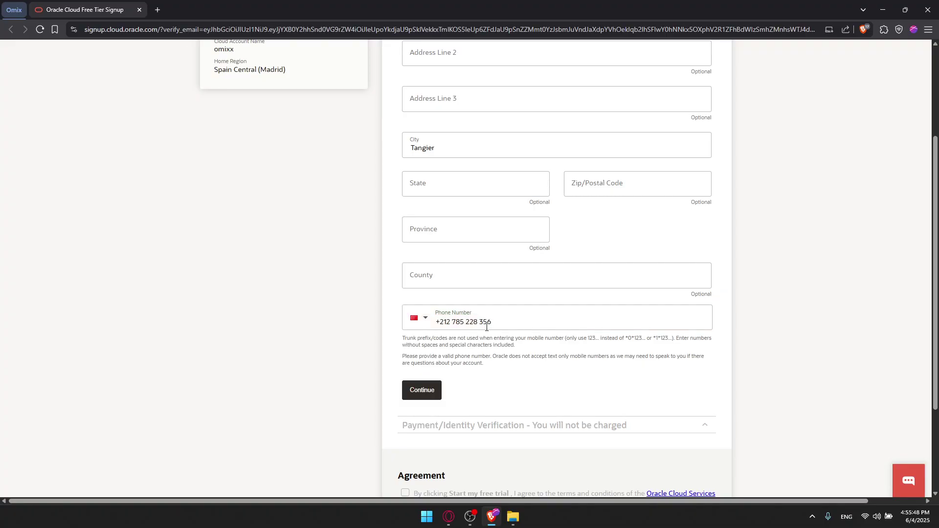
- Save the address details and start adding a payment verification method in Oracle Pay
left_click(421, 390)
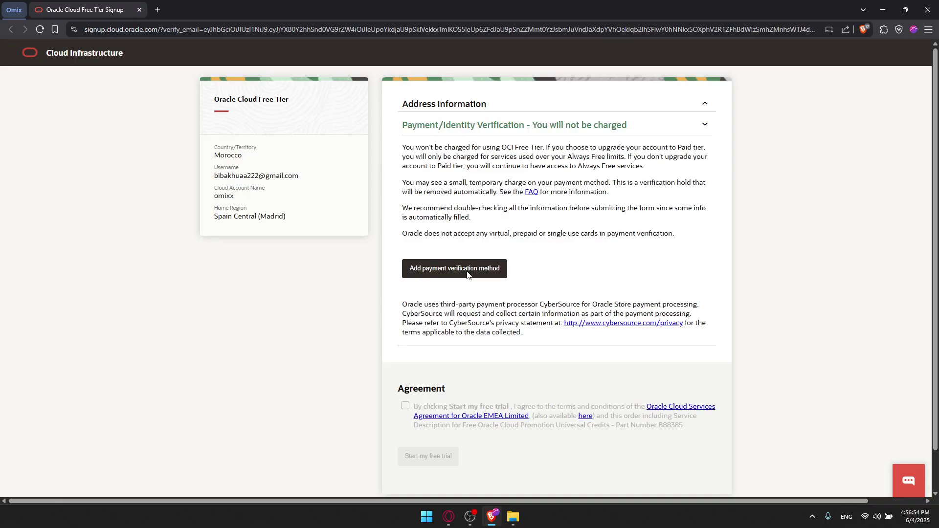
left_click(453, 270)
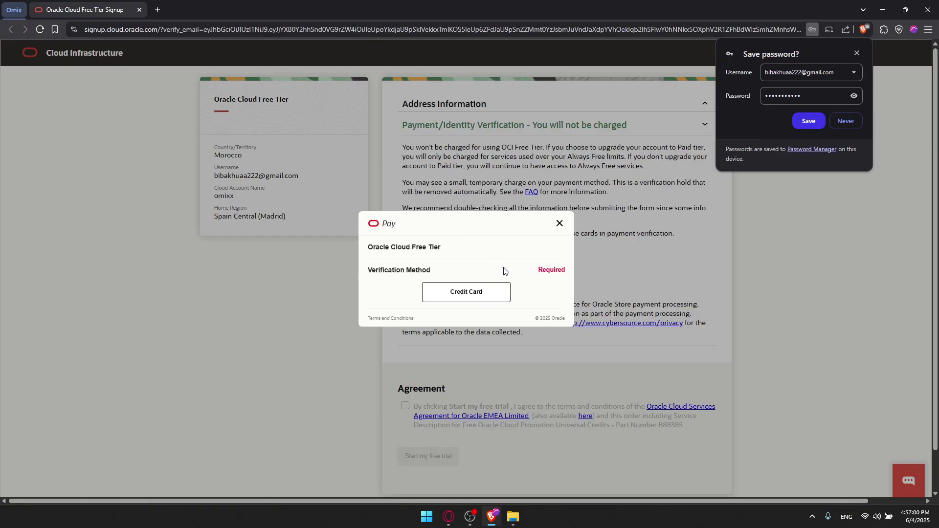
- Choose Credit Card verification and enter billing postal code 90000
left_click(479, 295)
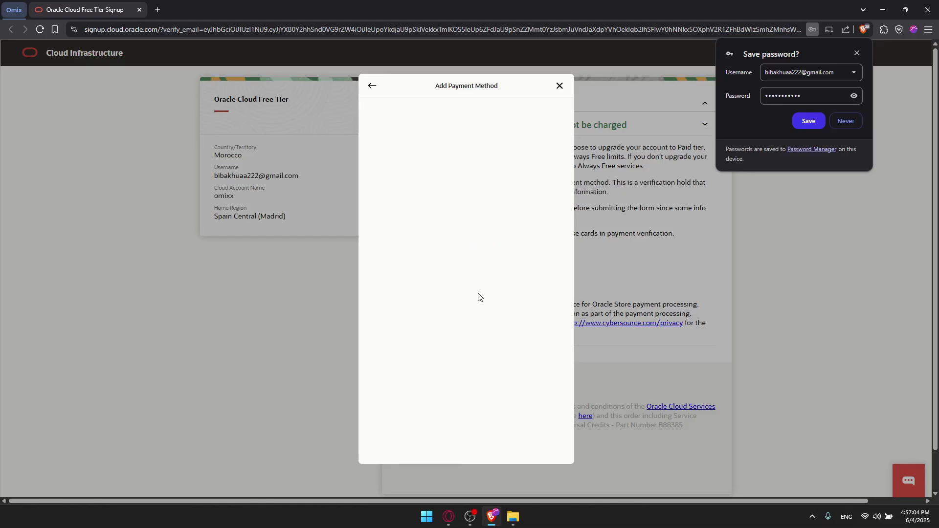
scroll(477, 243, "down", 2)
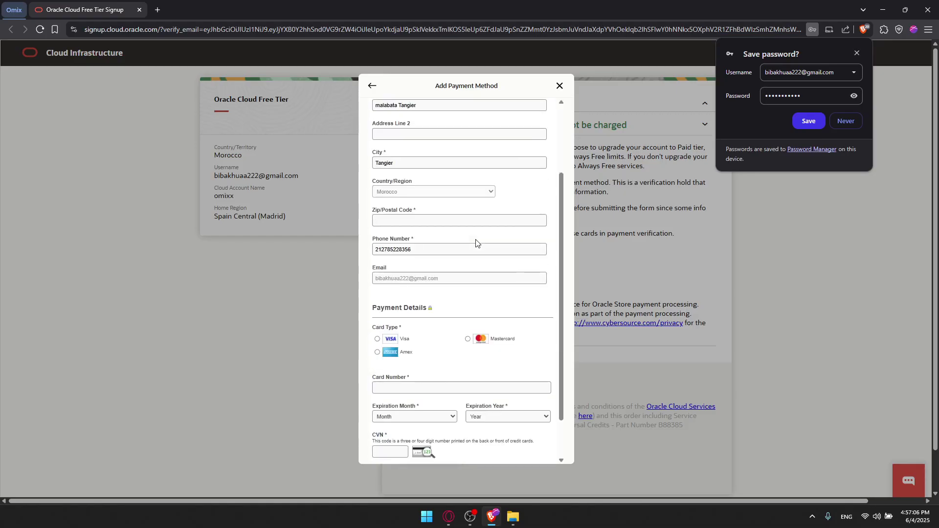
scroll(476, 242, "up", 1)
scroll(476, 242, "down", 2)
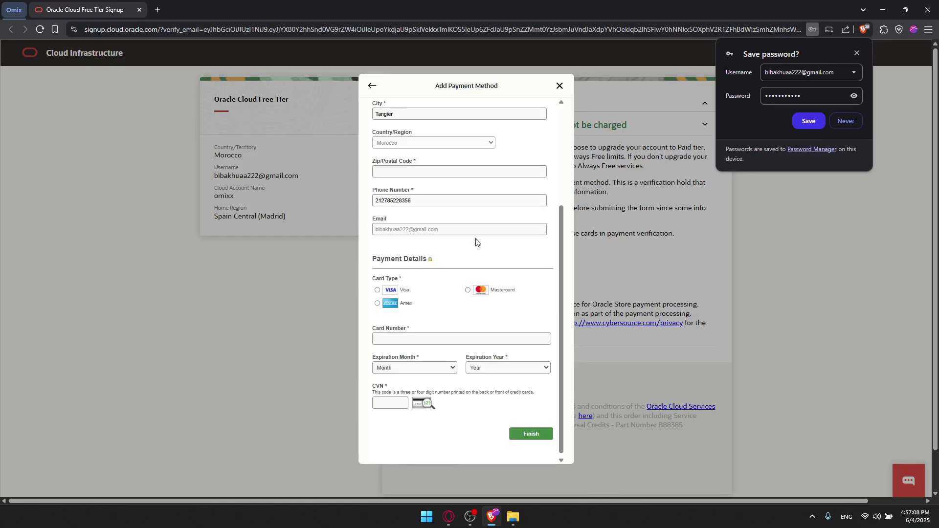
scroll(476, 243, "up", 1)
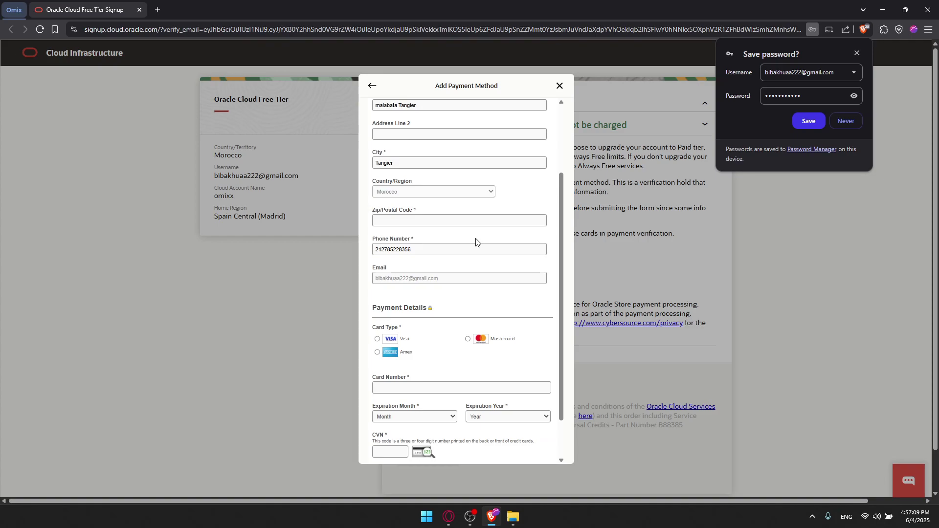
left_click(425, 218)
type("90000")
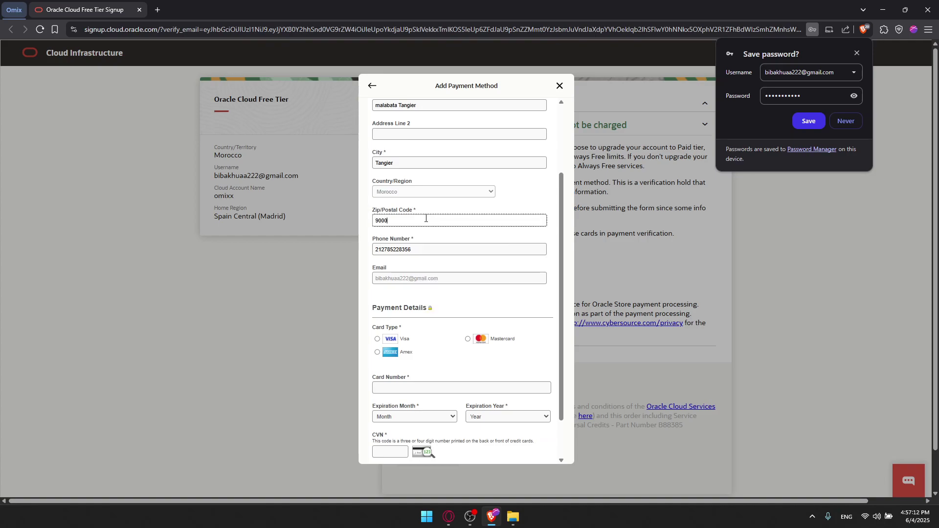
- Review the name fields, pick Mastercard, and submit the card to reach the SMS code step
scroll(426, 218, "up", 1)
scroll(425, 219, "up", 1)
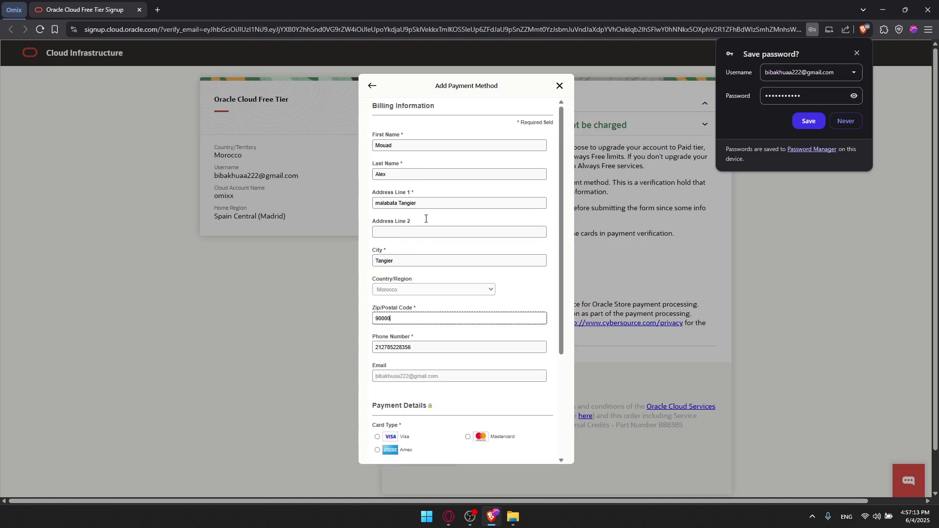
double_click(405, 164)
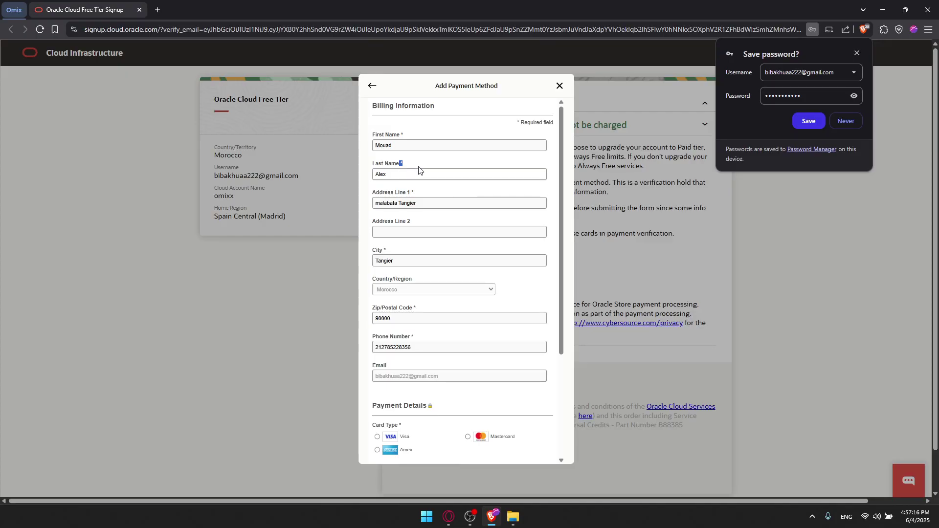
double_click(381, 174)
scroll(451, 178, "down", 2)
scroll(452, 178, "down", 1)
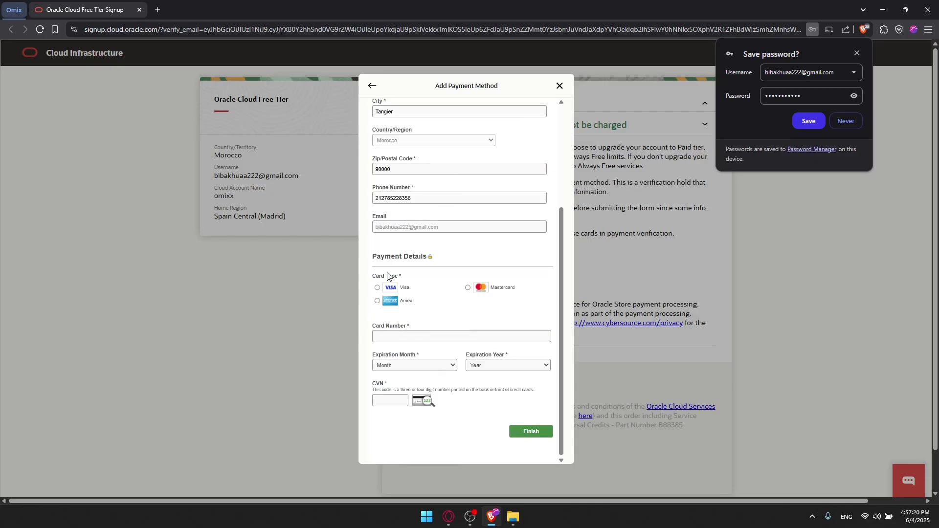
left_click(468, 288)
left_click(818, 123)
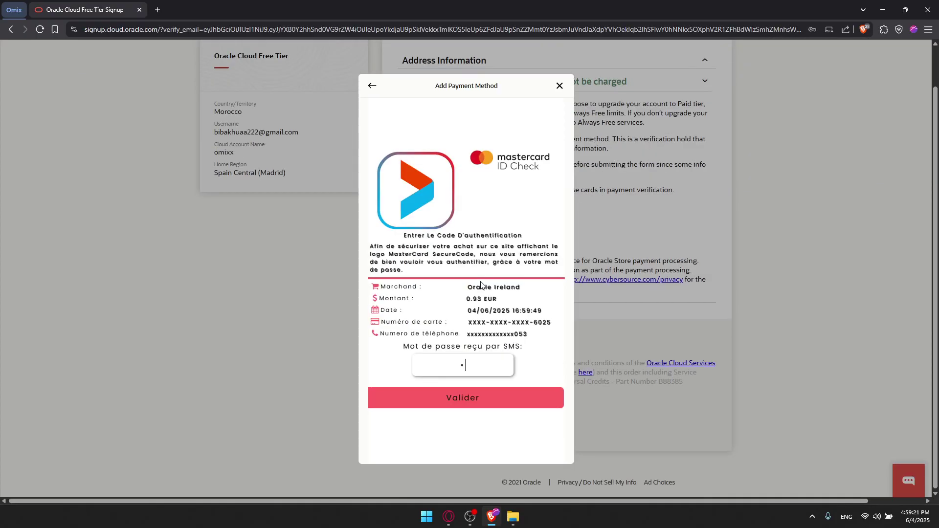
key("BackSpace")
- Confirm the 0.93 EUR card verification, accept the Services Agreement, and open it in a new tab
left_click_drag(465, 301, 484, 303)
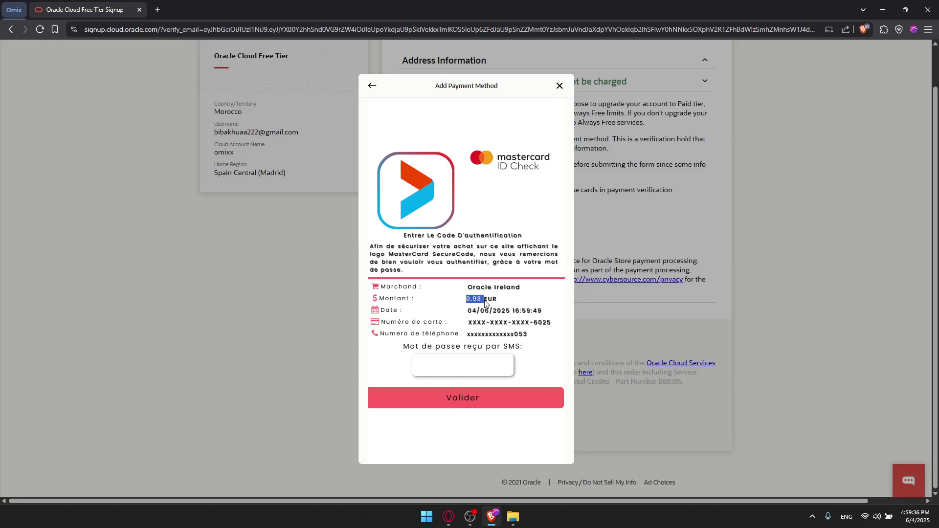
left_click_drag(492, 297, 467, 297)
left_click(487, 300)
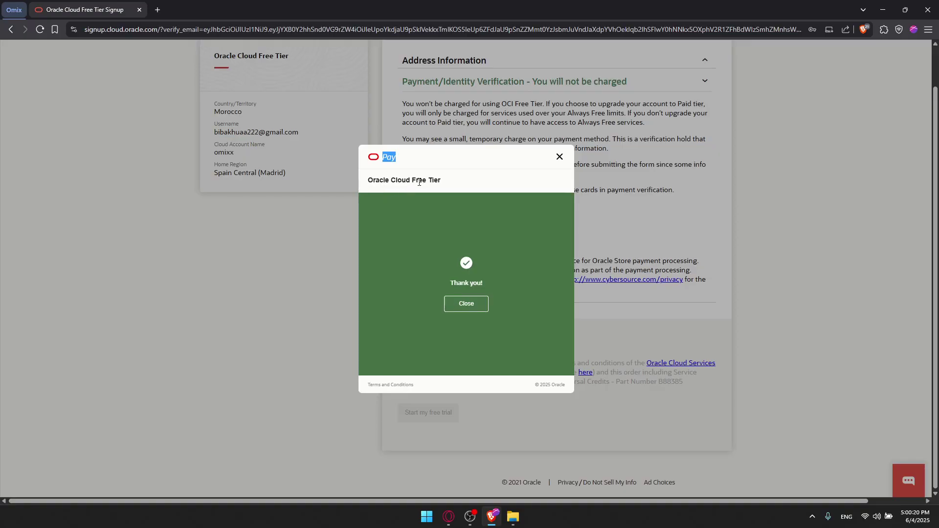
left_click(478, 309)
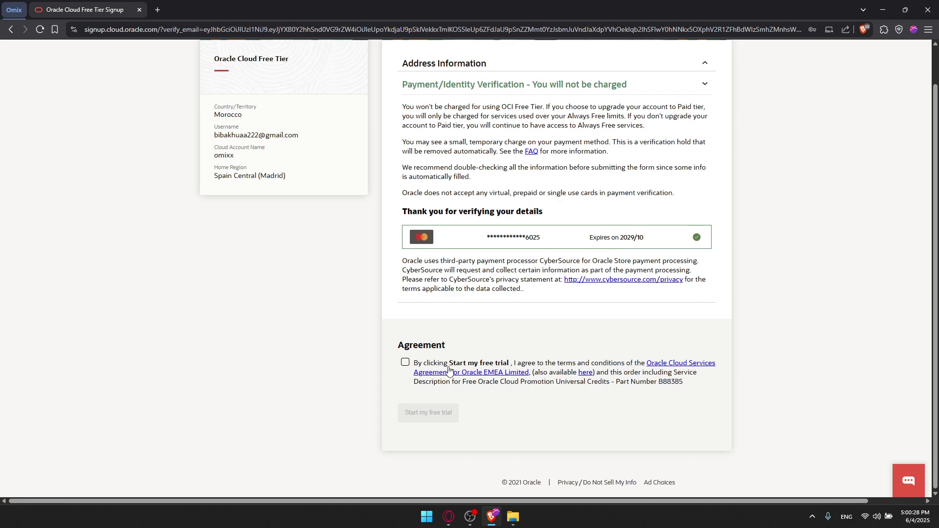
left_click(488, 367)
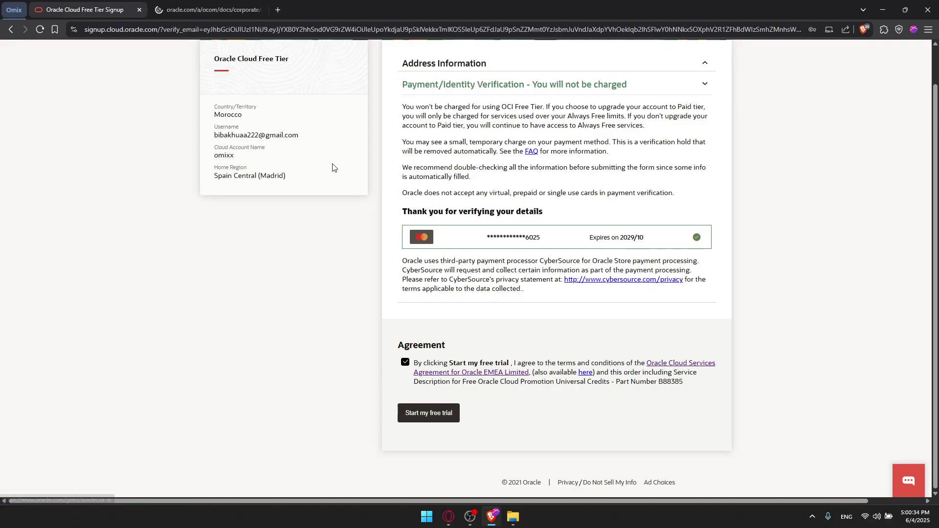
left_click(585, 372)
- Scroll through the Online Cloud Services Agreement PDF, then close it with Ctrl+W
left_click(216, 9)
scroll(498, 205, "down", 20)
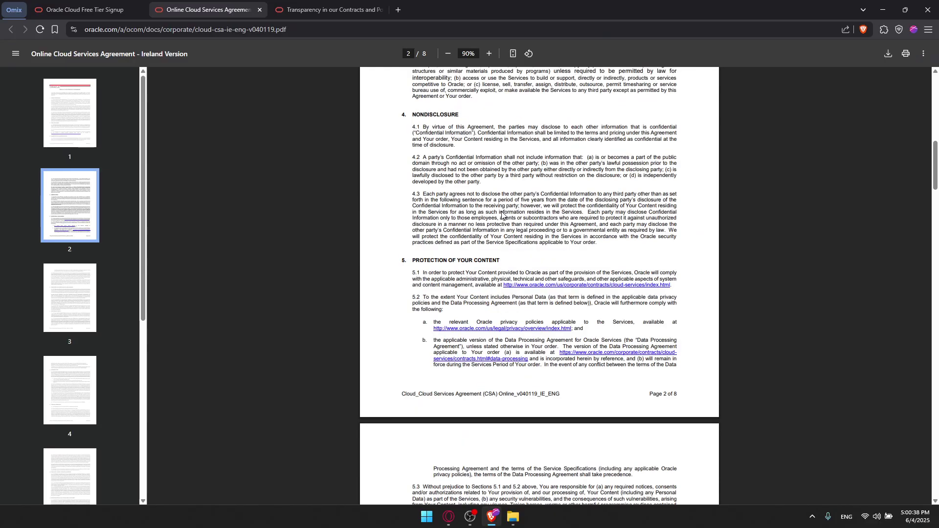
scroll(509, 211, "down", 20)
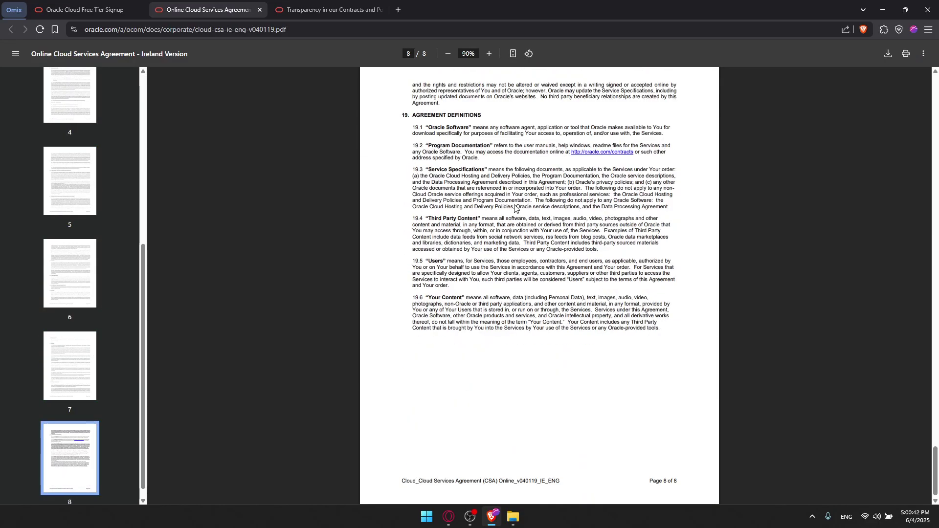
key("ctrl+w")
key("ctrl+w")
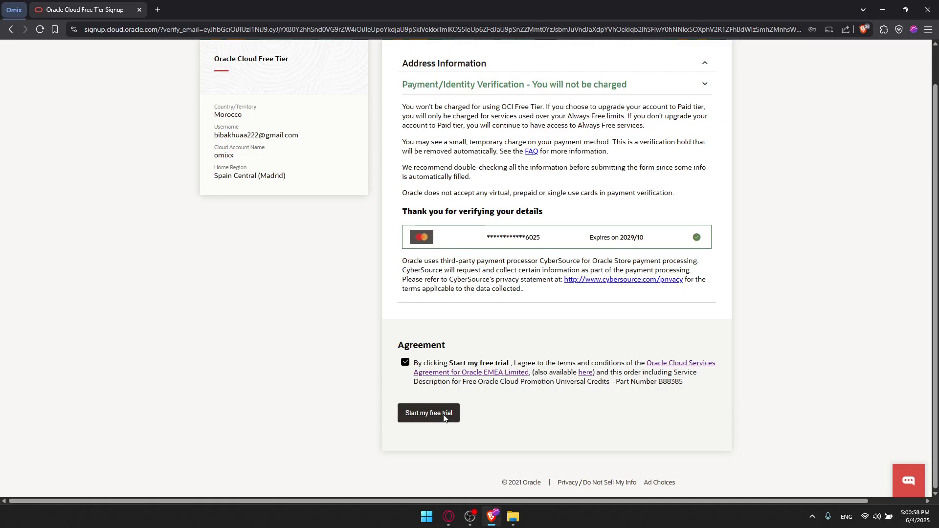
- Submit the signup with 'Start my free trial'
left_click(443, 417)
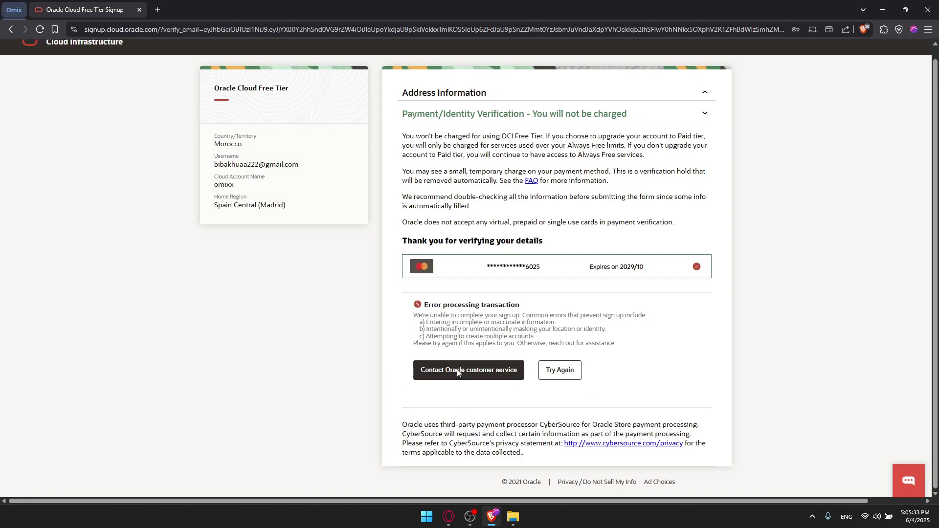
- Open Oracle's customer service inquiry form, view its country list, then review the signup error reasons
left_click(458, 375)
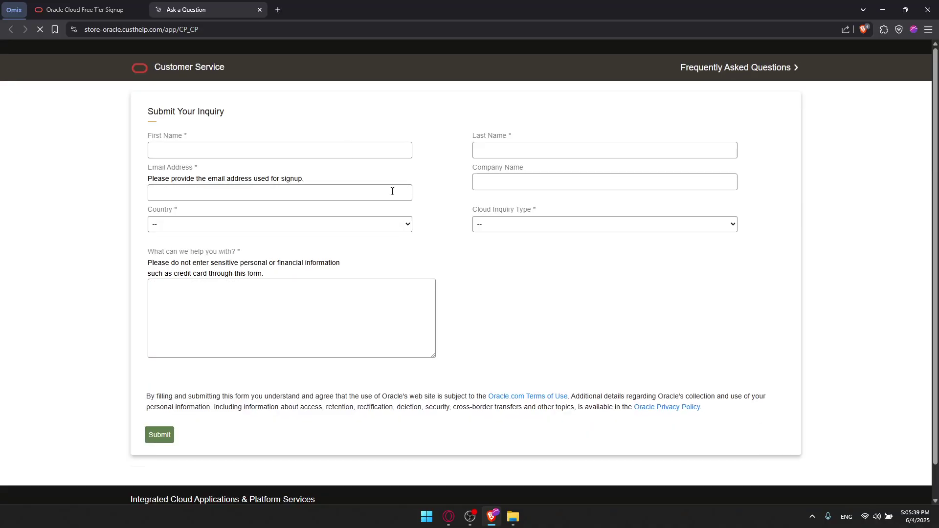
left_click(321, 227)
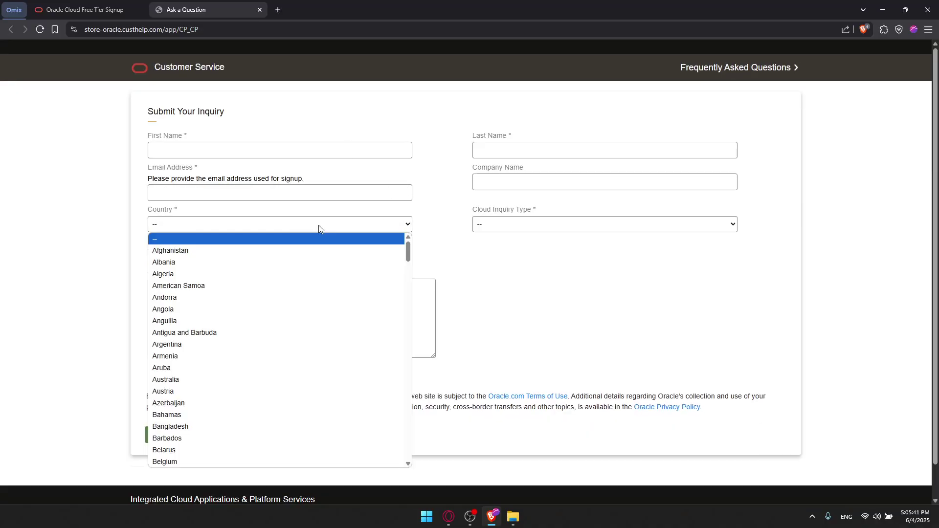
left_click(109, 6)
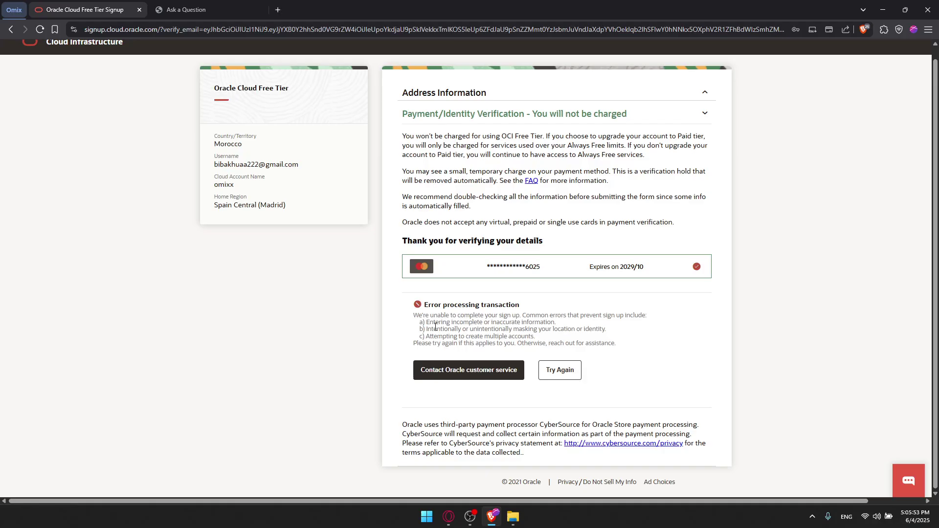
left_click_drag(425, 319, 556, 323)
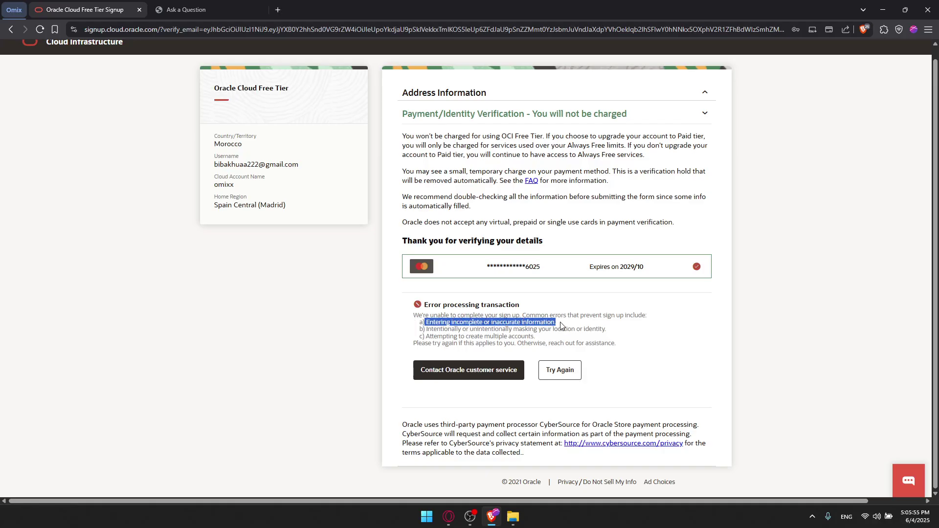
left_click(434, 328)
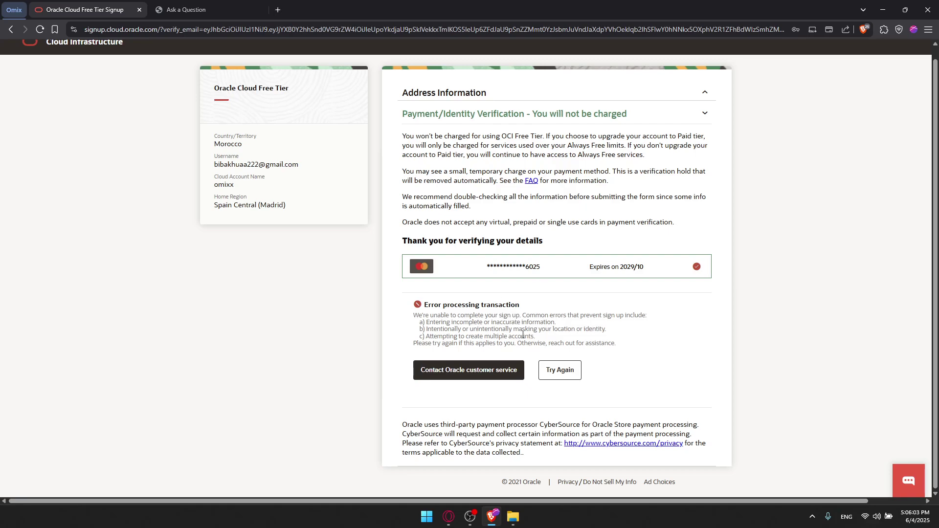
left_click_drag(553, 322, 437, 314)
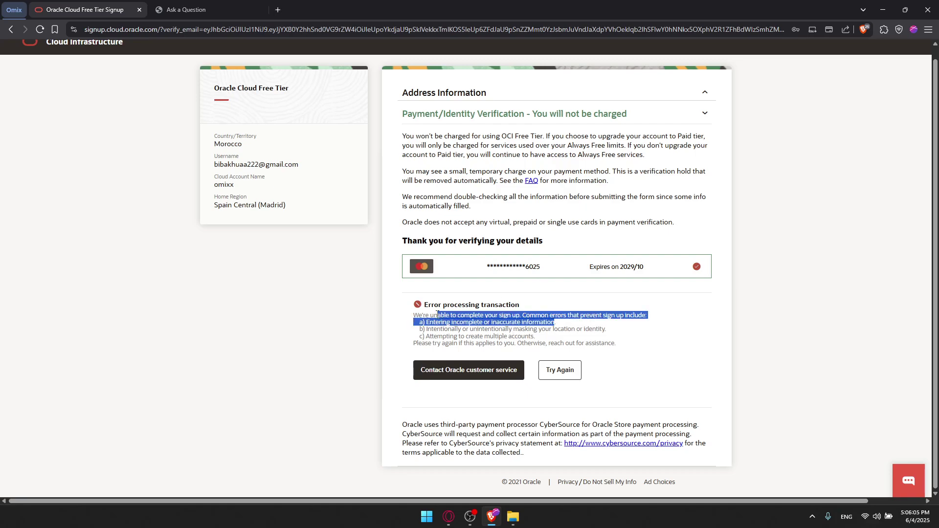